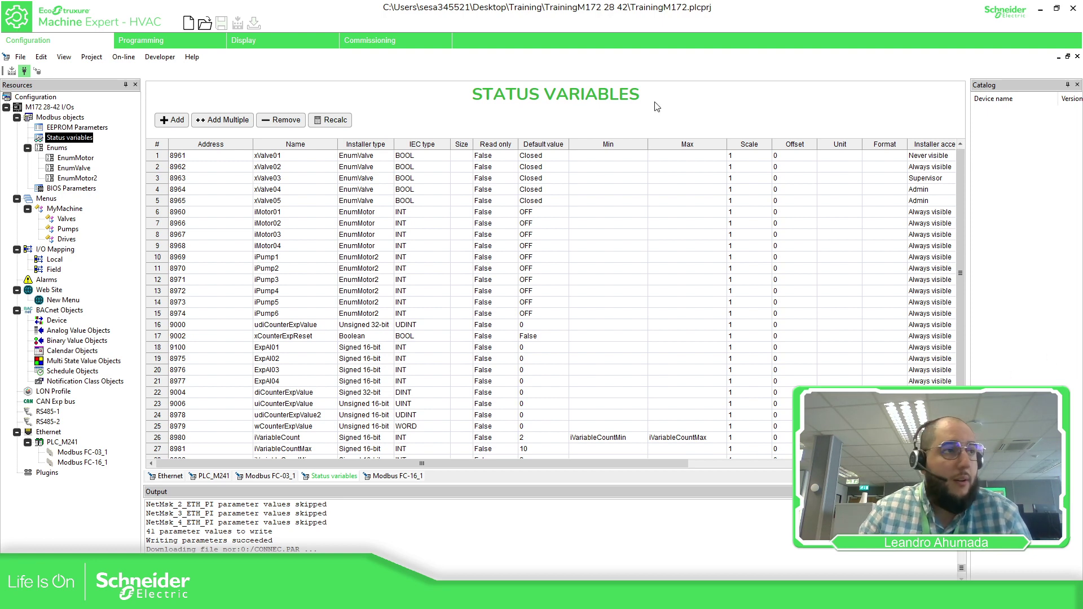
# Review the PLC_M241 node settings and the Ethernet port configuration
pyautogui.click(62, 442)
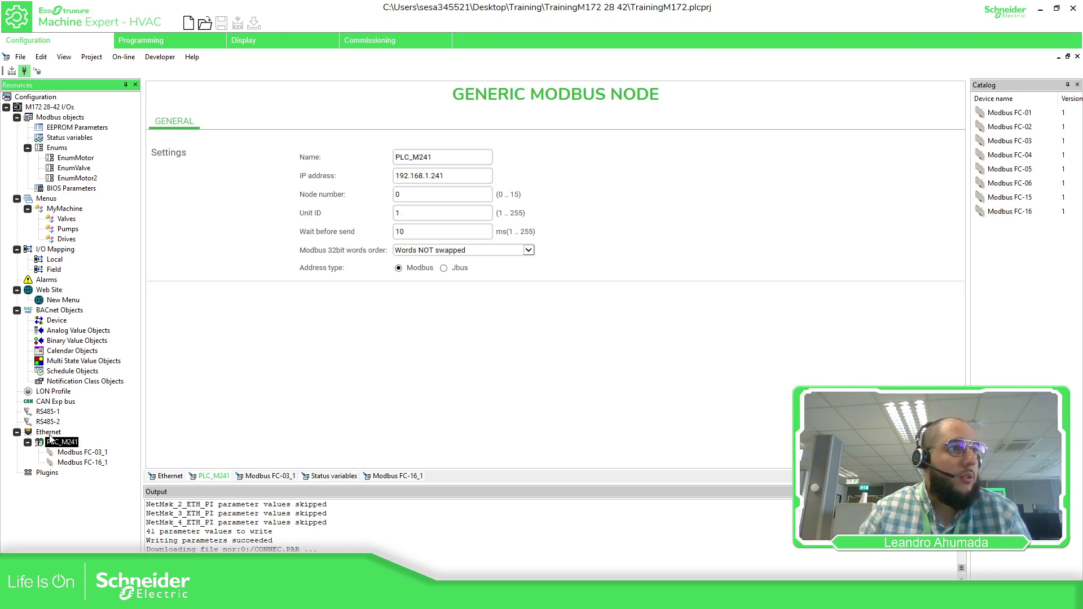
pyautogui.click(52, 433)
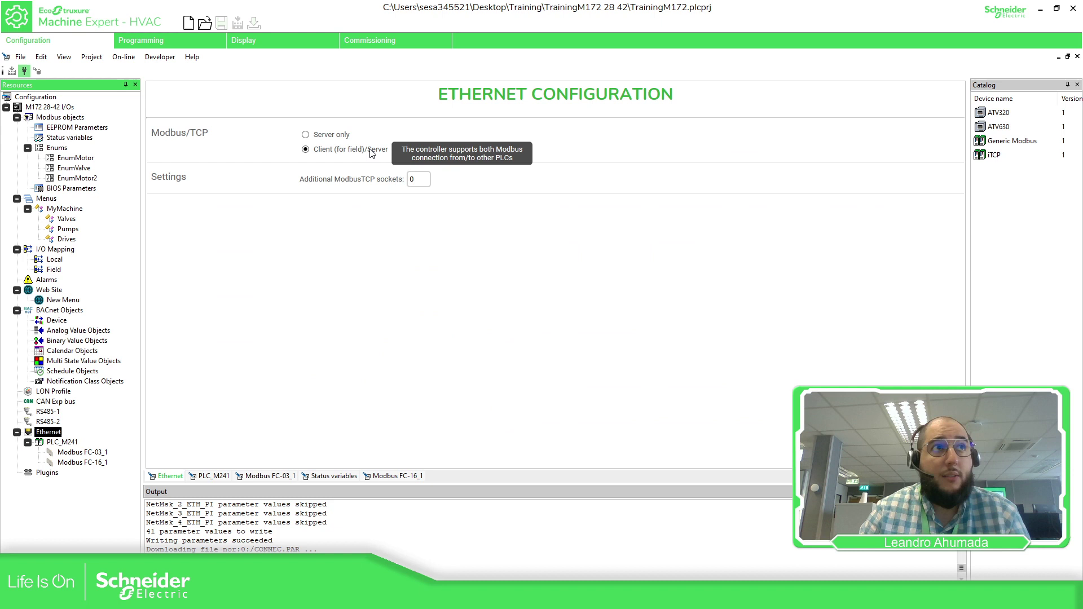
pyautogui.click(63, 442)
# Browse the Ethernet device catalog to Generic Modbus, cancel without adding, and reselect PLC_M241
pyautogui.rightClick(48, 433)
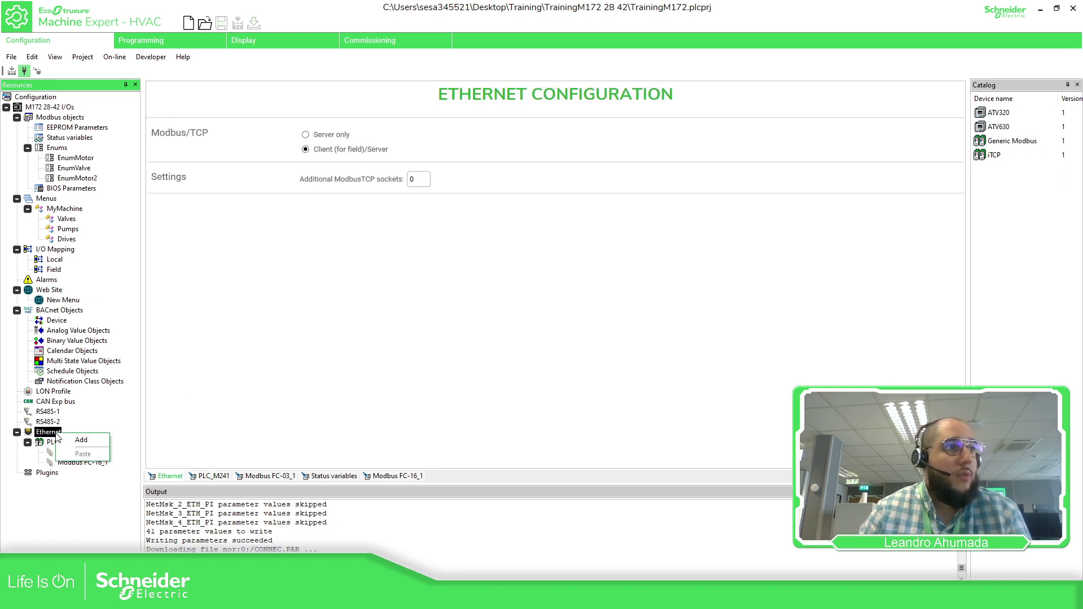
pyautogui.click(78, 442)
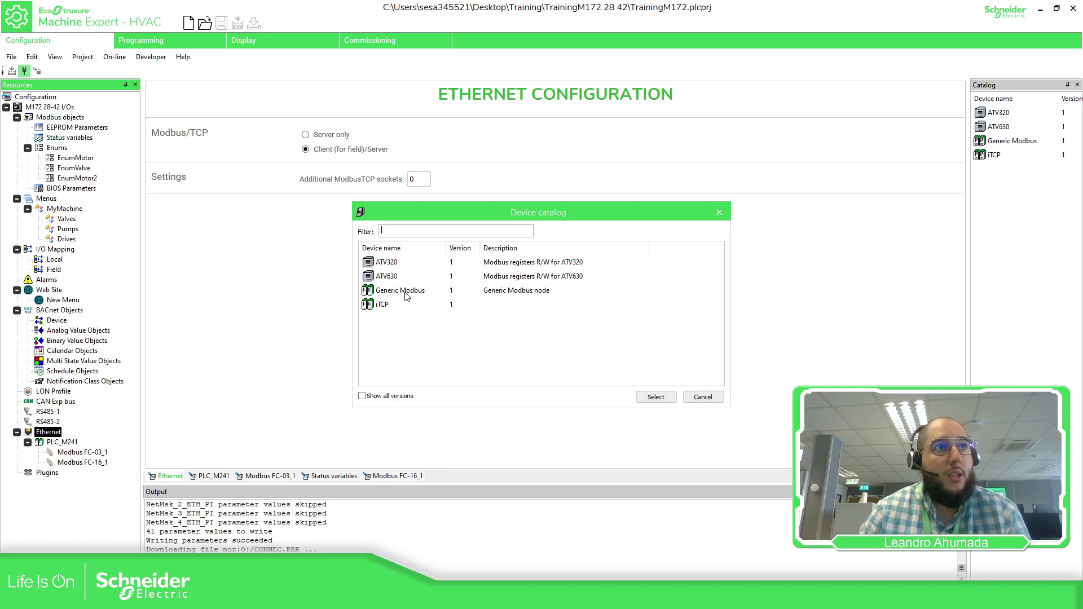
pyautogui.click(441, 294)
pyautogui.click(705, 398)
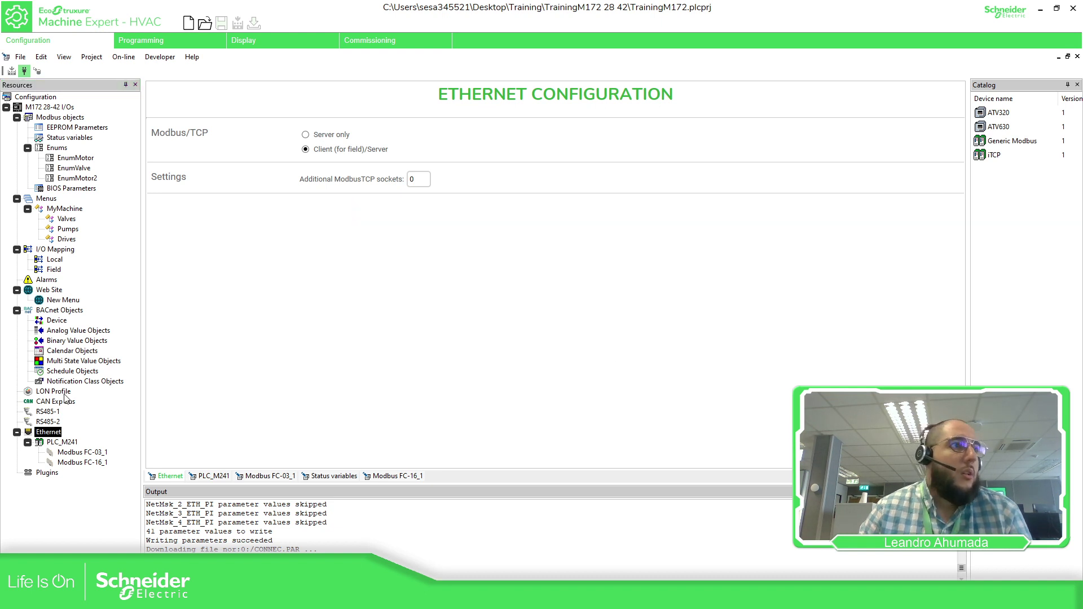
pyautogui.click(69, 443)
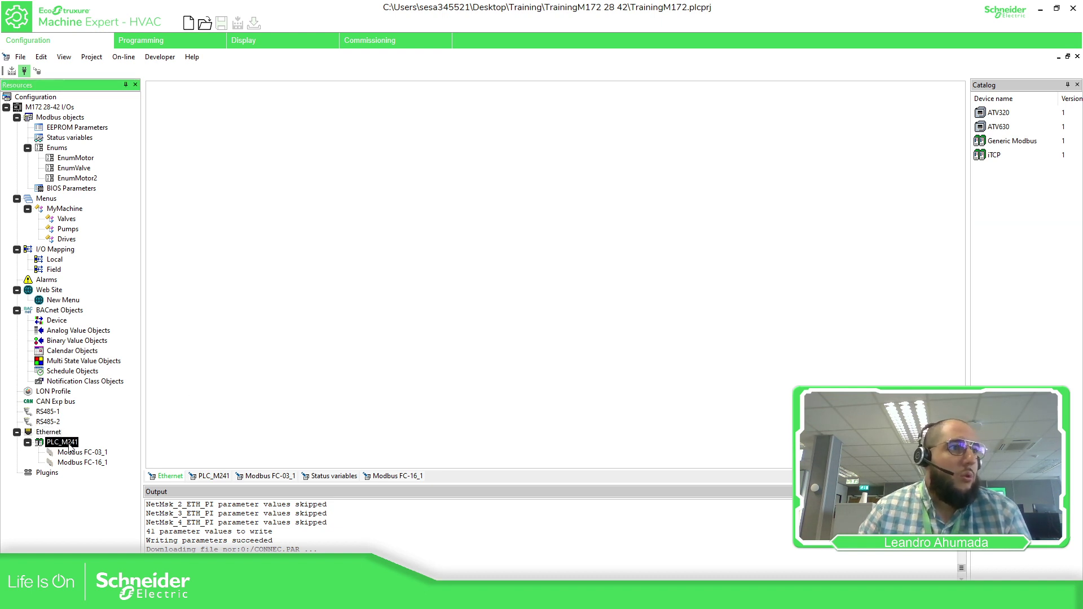
# Compare the FC-03 holding register list with the FC-16 list (PLC_M241_WR1/WR2 at 20, 21)
pyautogui.click(96, 453)
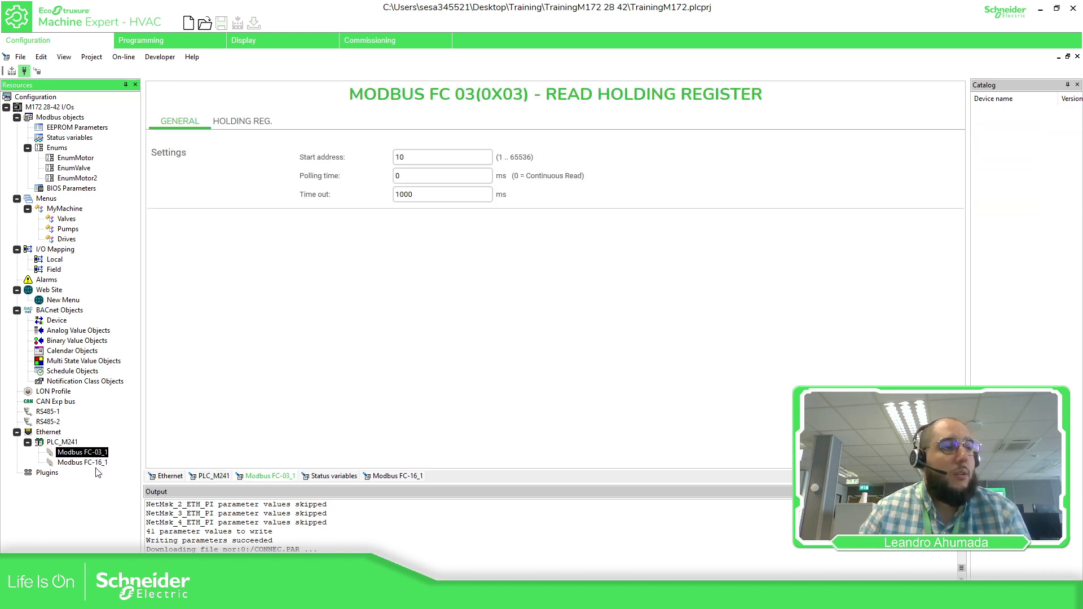
pyautogui.click(100, 463)
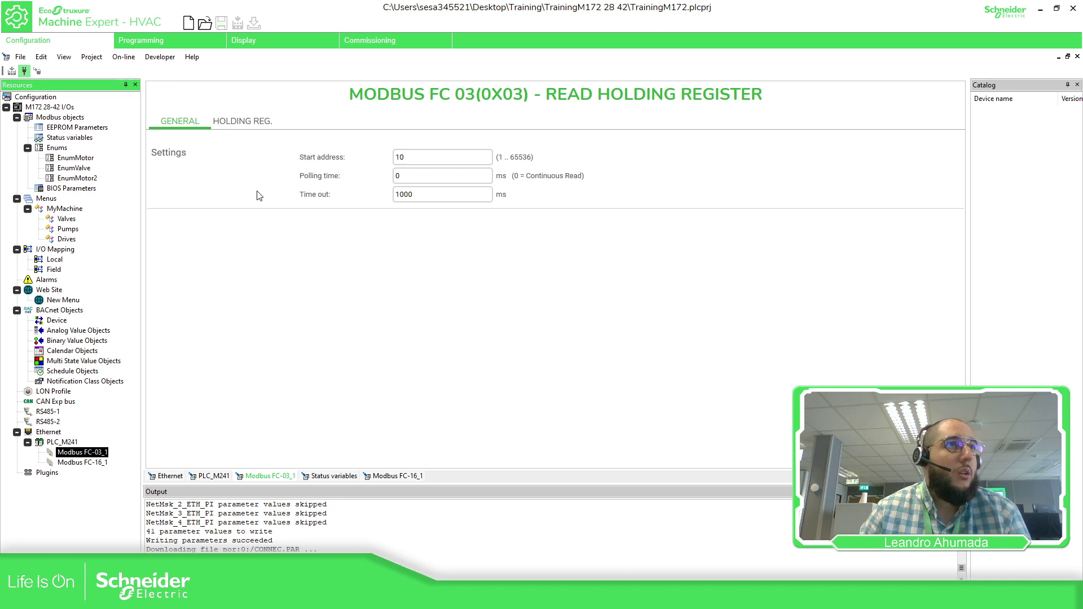
pyautogui.click(245, 124)
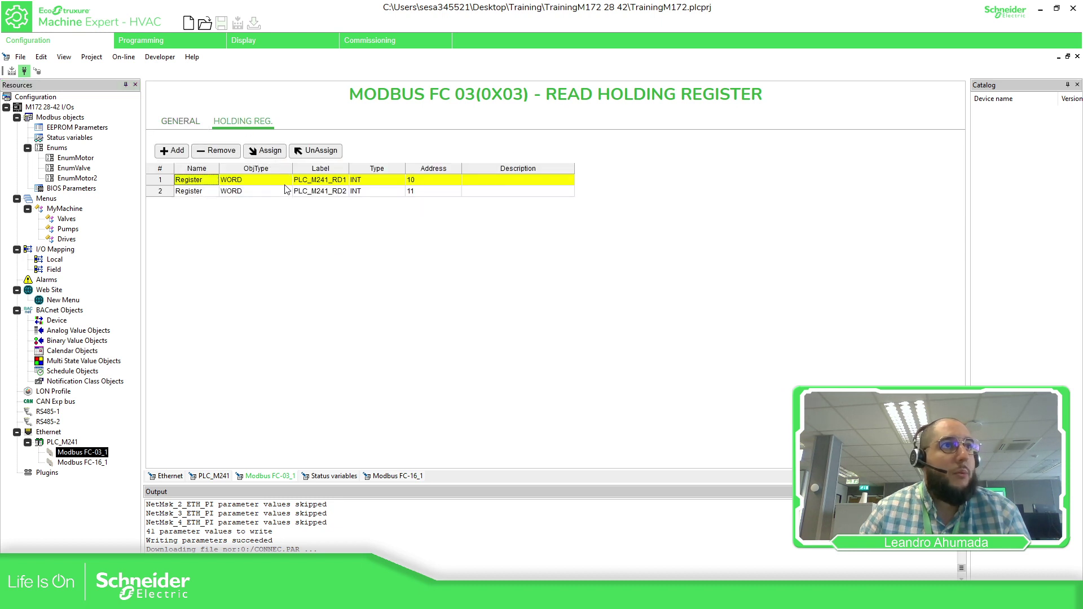
pyautogui.click(85, 463)
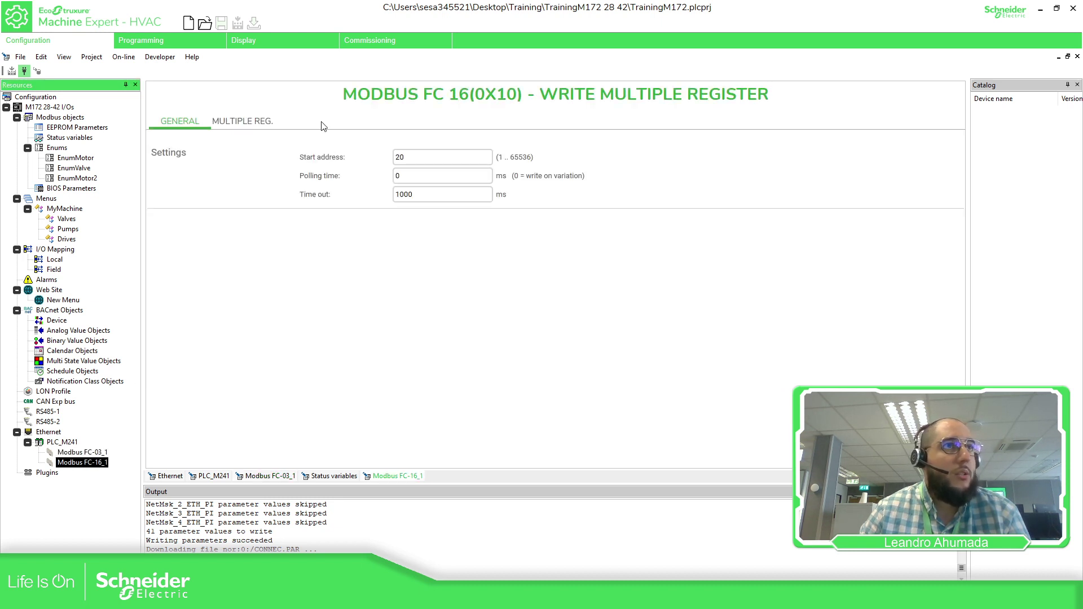
pyautogui.click(245, 125)
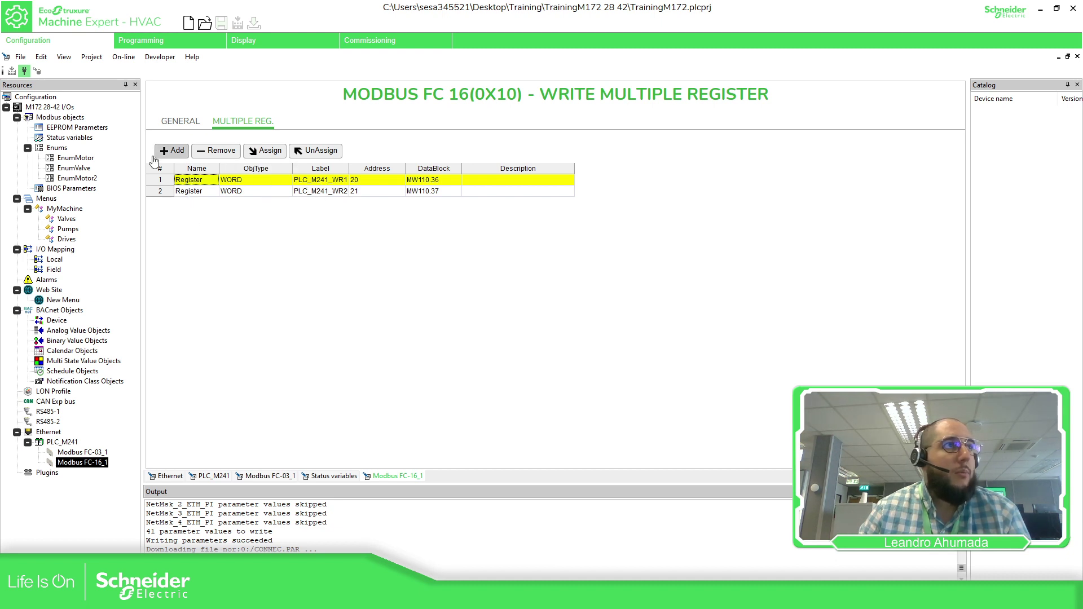
# Select the PLC_M241 rows in the Status variables table
pyautogui.click(86, 138)
pyautogui.scroll(-2, 288, 373)
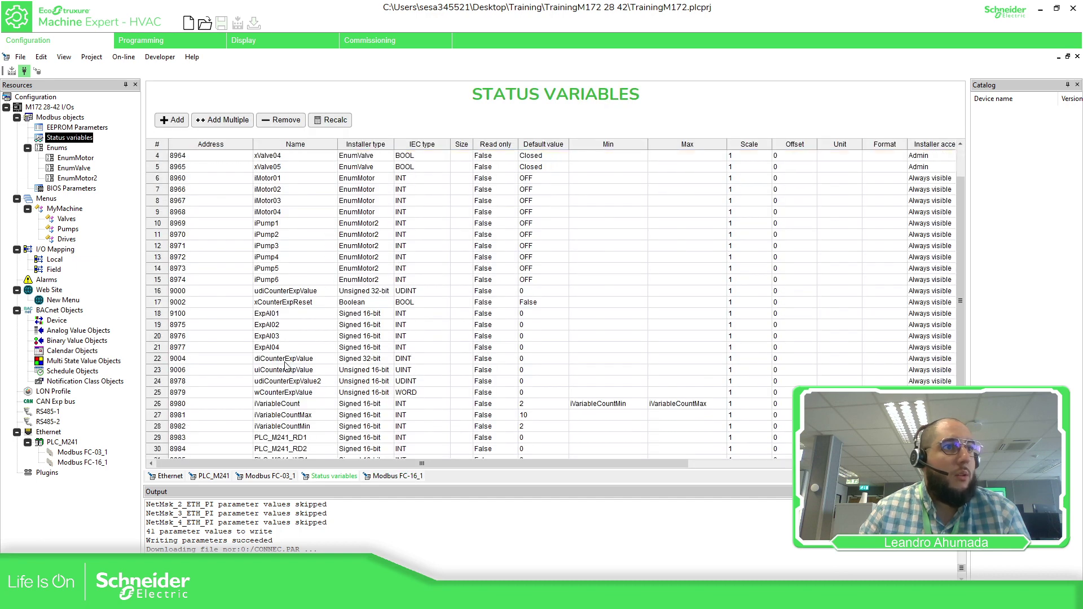
pyautogui.click(156, 416)
pyautogui.keyDown('shift'); pyautogui.click(154, 449); pyautogui.keyUp('shift')
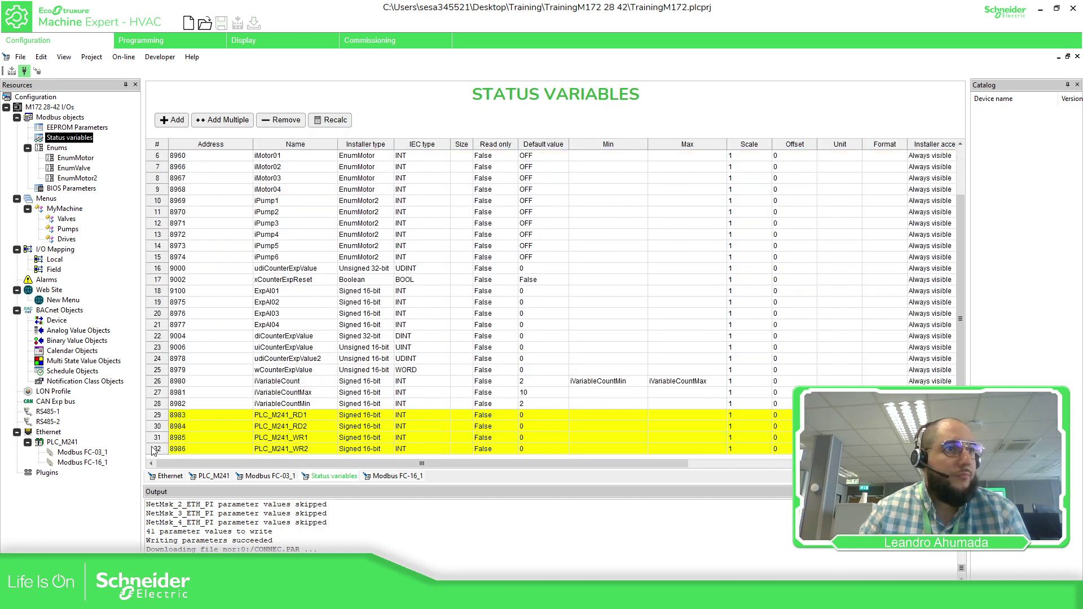
# Check Modbus FC-03_1's holding registers and start address, then show Modbus FC-16_1
pyautogui.click(93, 455)
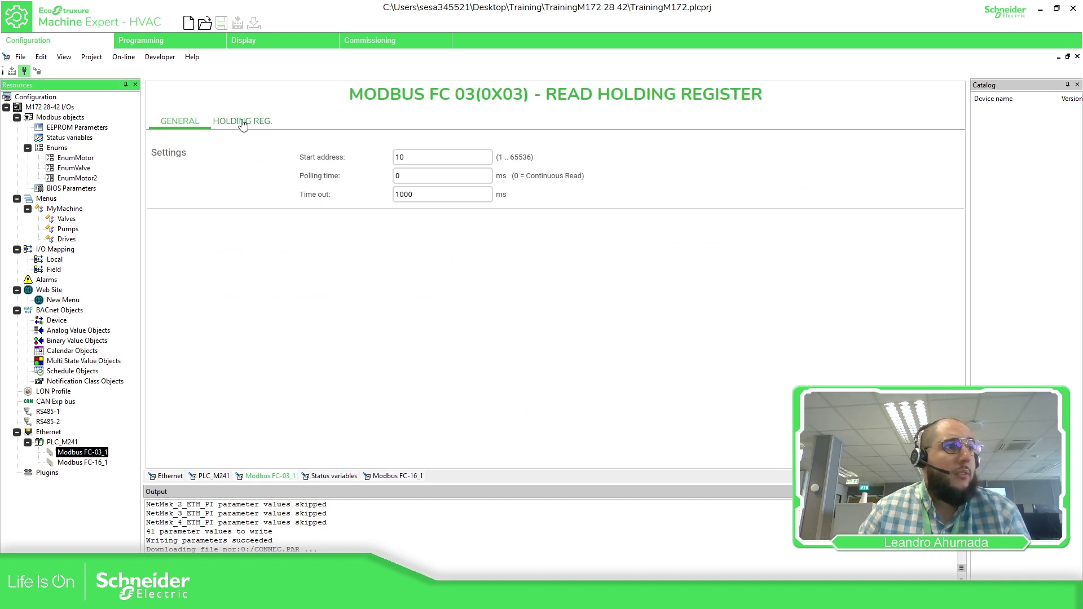
pyautogui.click(243, 125)
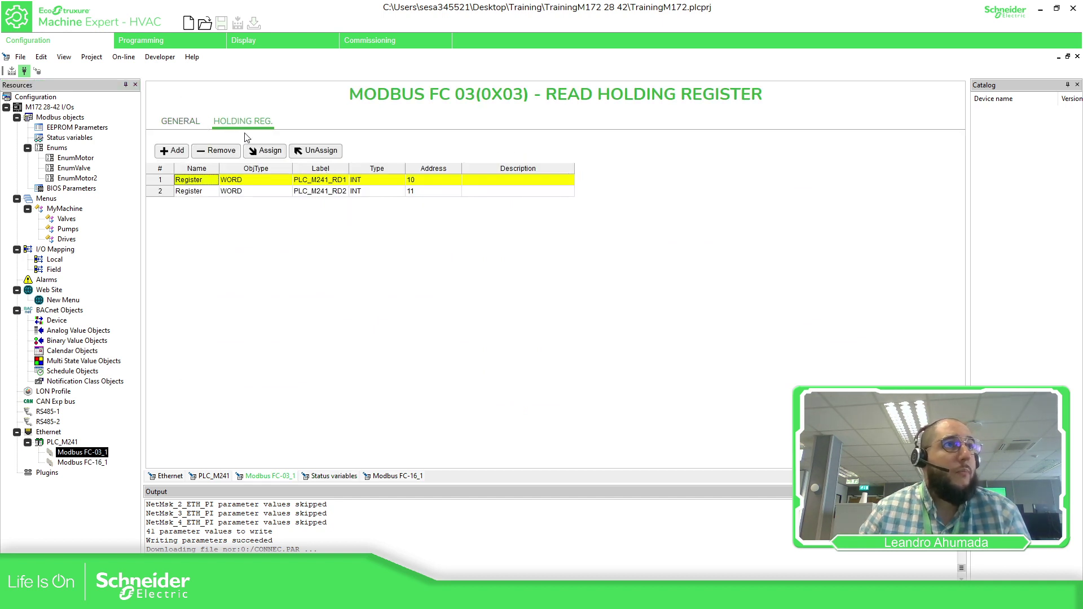
pyautogui.click(179, 127)
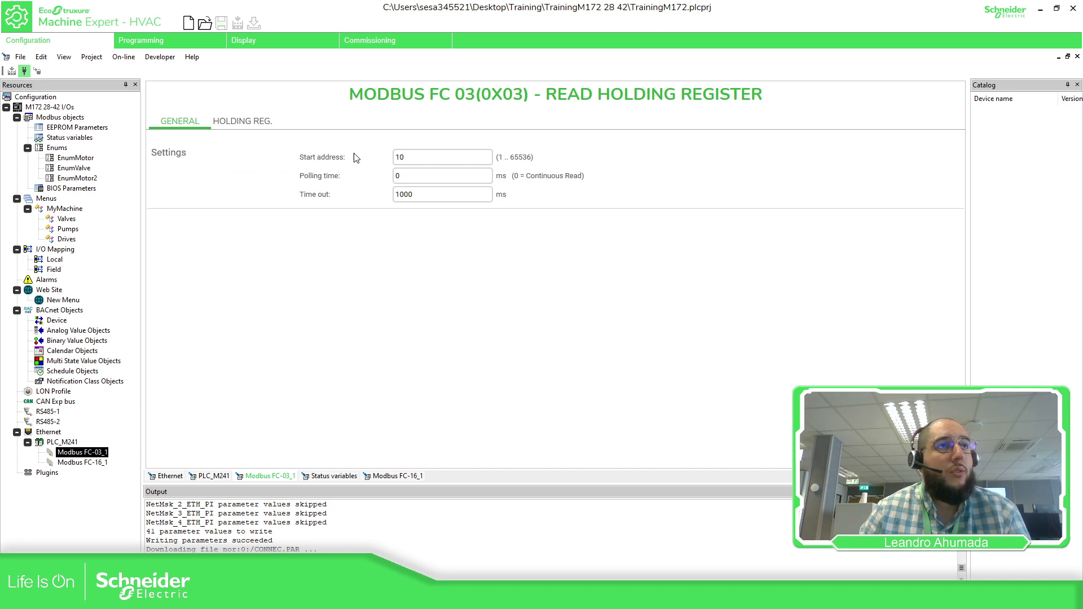
pyautogui.doubleClick(406, 157)
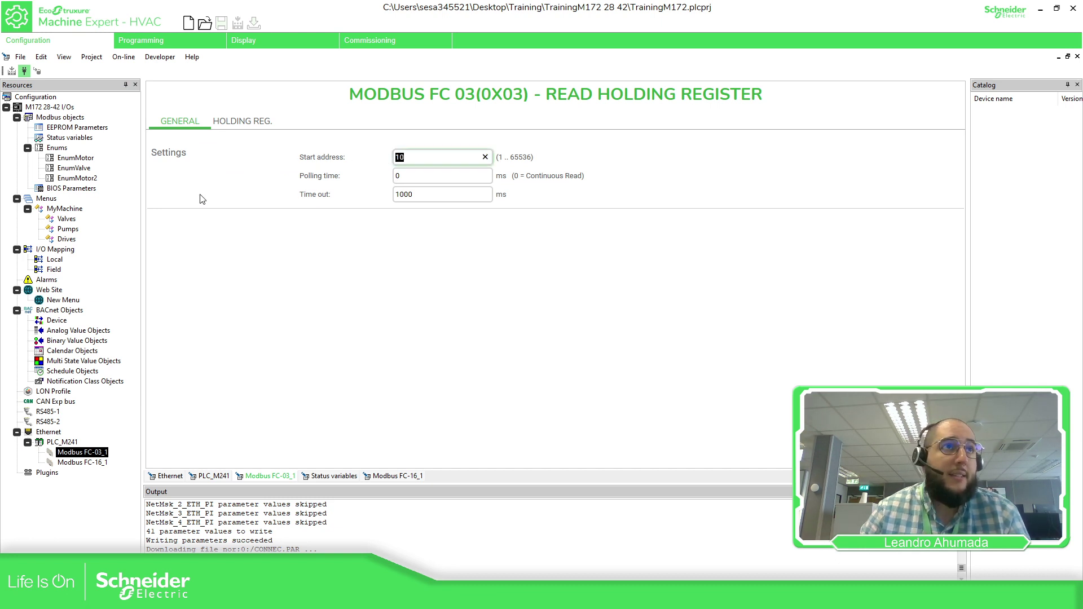
pyautogui.click(79, 462)
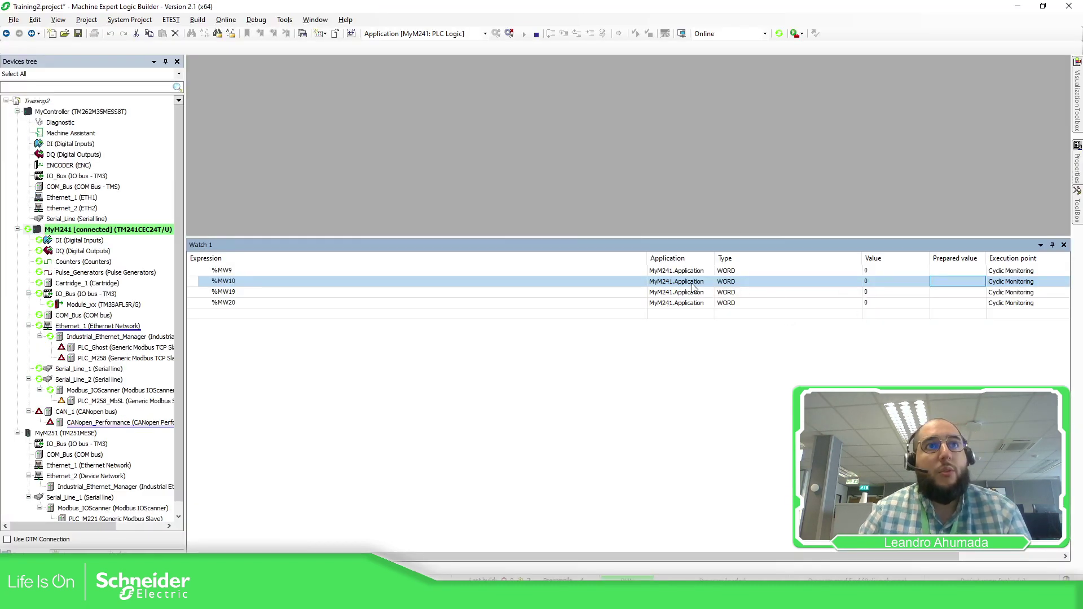
# Inspect the M241 watch rows %MW9, %MW10, %MW19, %MW20 at 0, then return to M172 programming
pyautogui.click(274, 270)
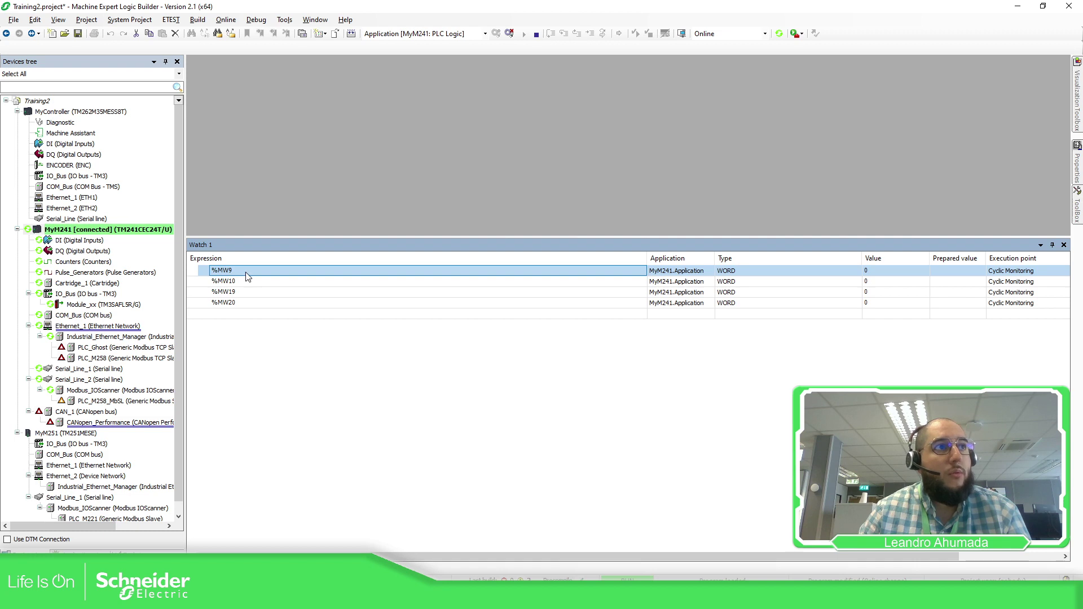
pyautogui.click(242, 282)
pyautogui.click(242, 304)
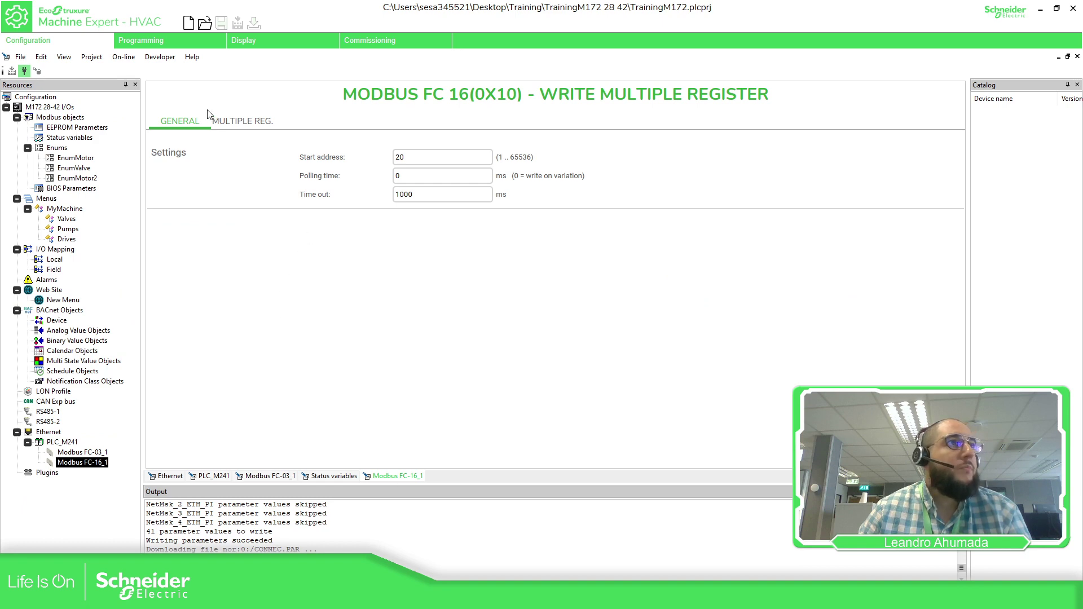
pyautogui.click(163, 43)
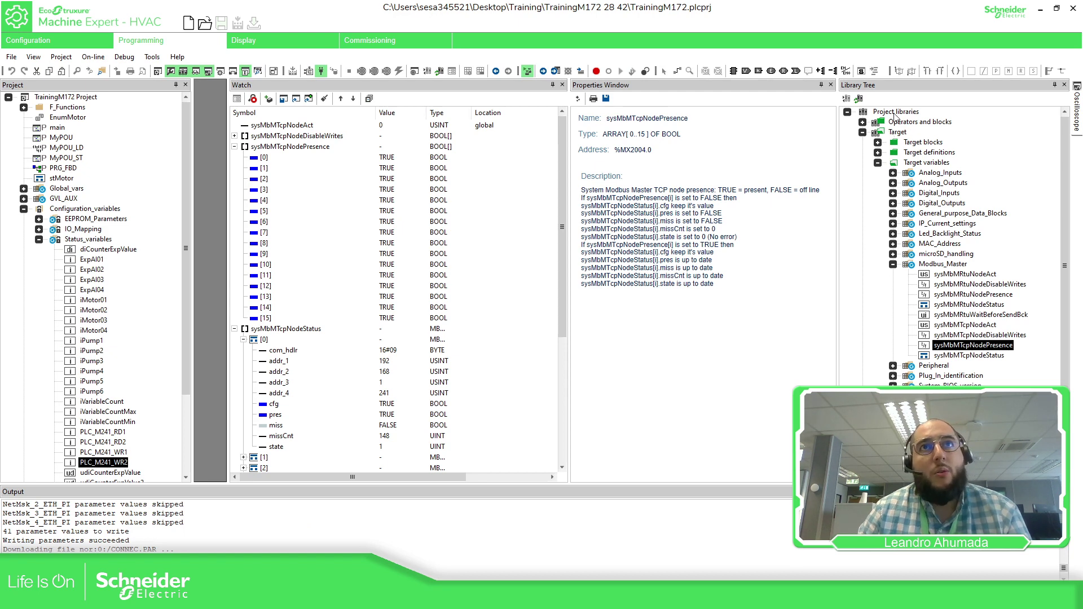
# Locate sysMbMTcpNodeStatus among the Modbus_Master TCP variables in the watch
pyautogui.click(896, 133)
pyautogui.click(920, 163)
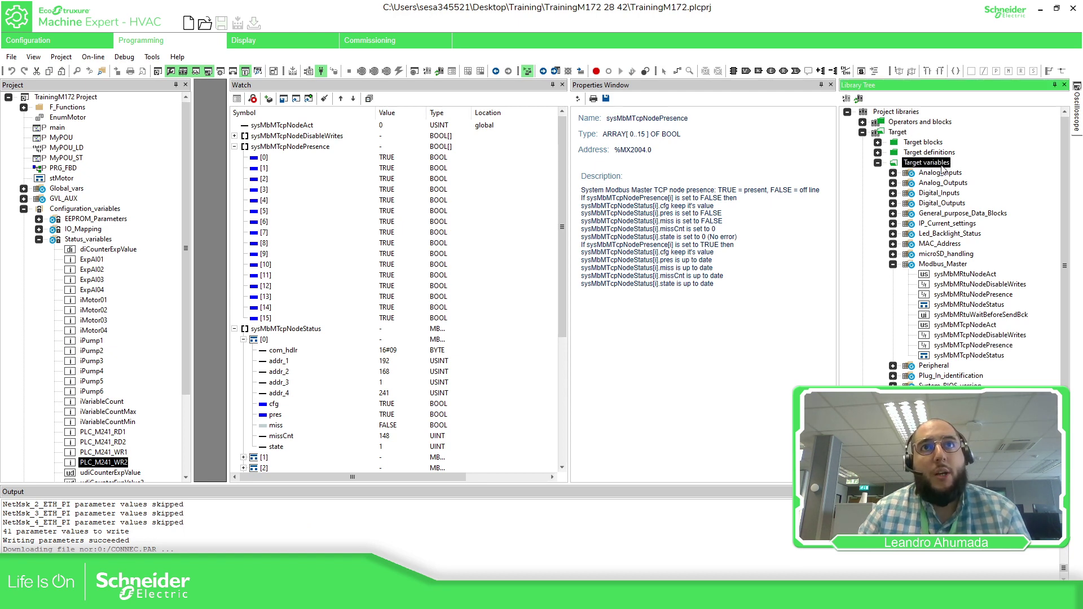
pyautogui.click(931, 264)
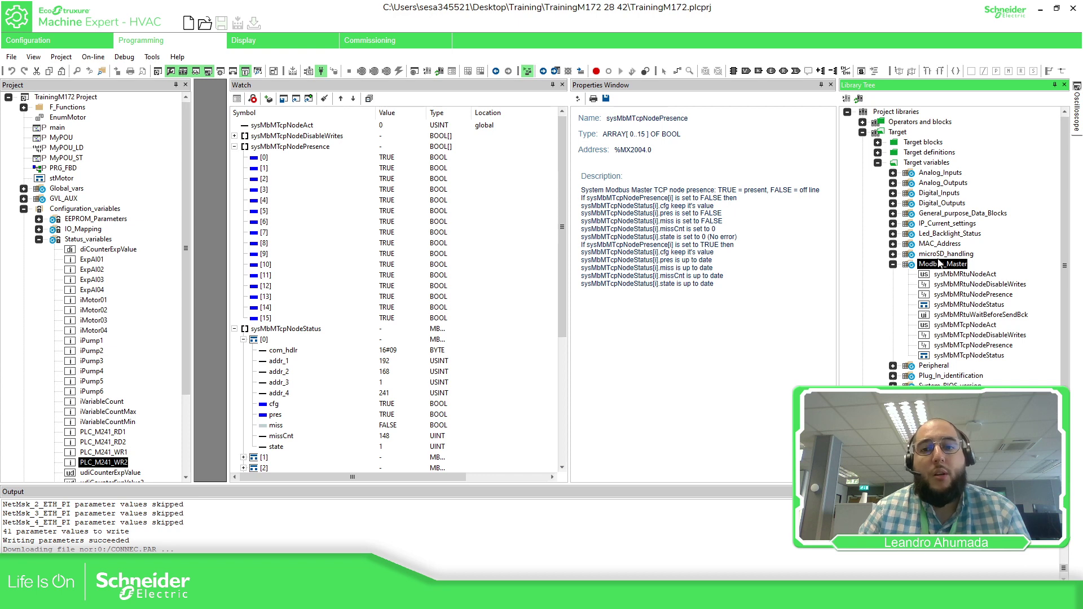
pyautogui.click(965, 327)
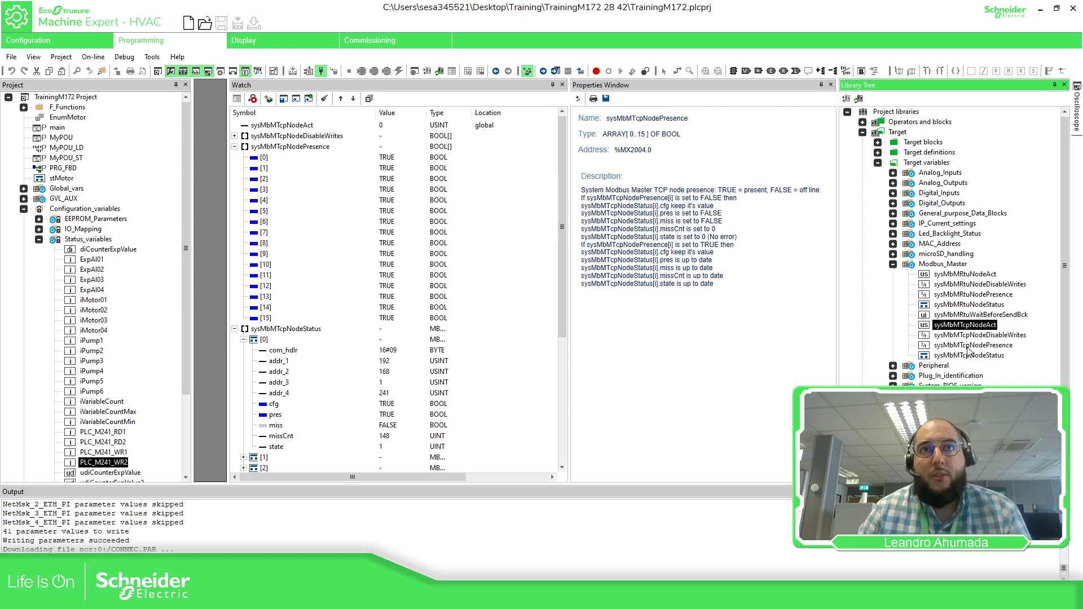
pyautogui.keyDown('shift'); pyautogui.click(971, 355); pyautogui.keyUp('shift')
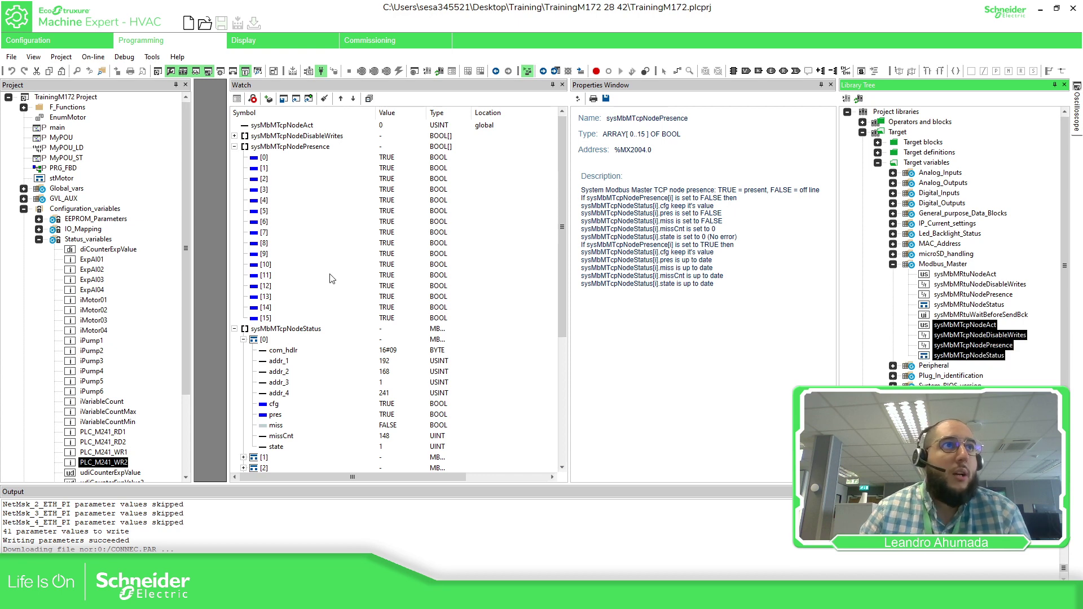
pyautogui.click(234, 147)
pyautogui.click(982, 356)
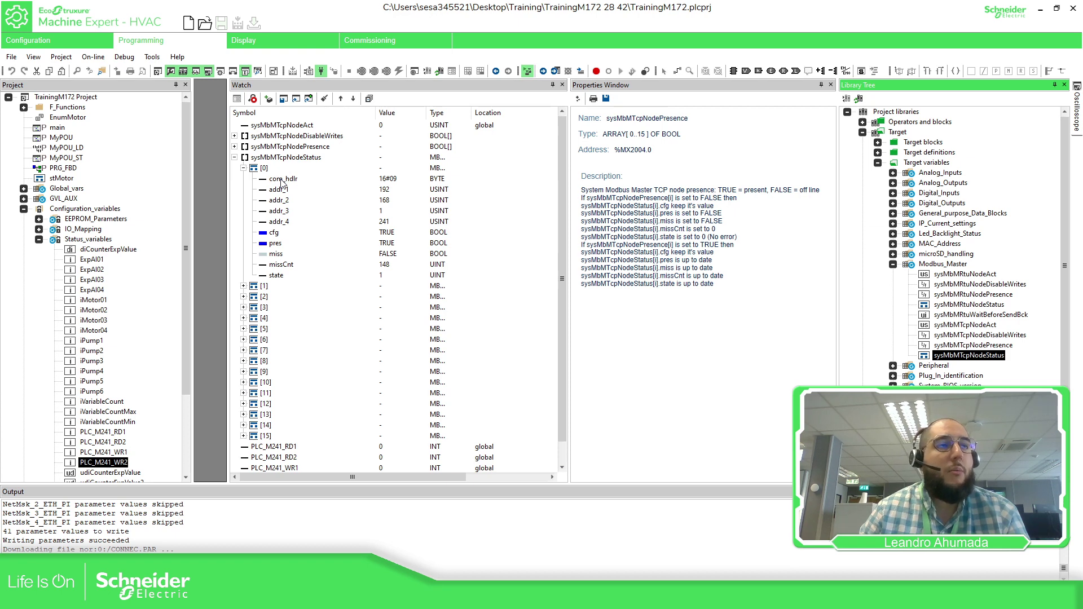
# Inspect the node status addr_4 value 241 and the cfg and pres fields
pyautogui.click(305, 208)
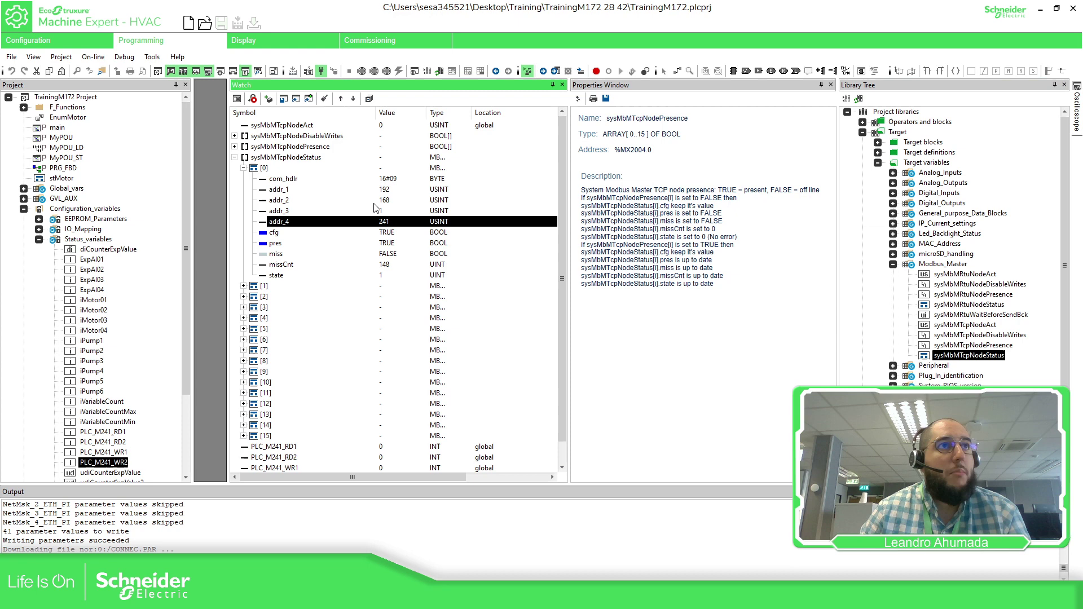
pyautogui.click(275, 234)
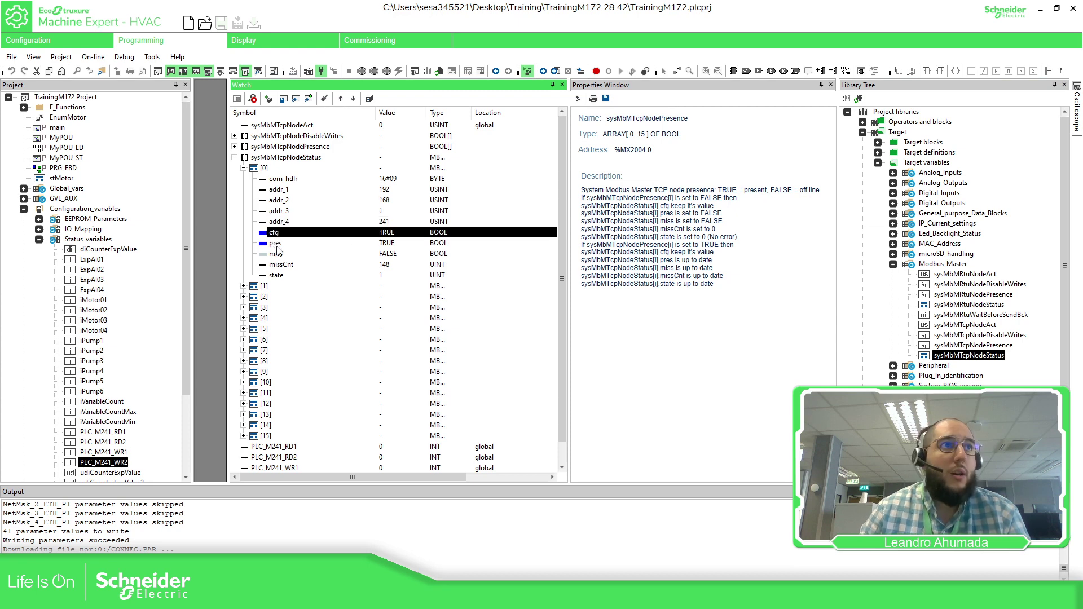
pyautogui.click(276, 244)
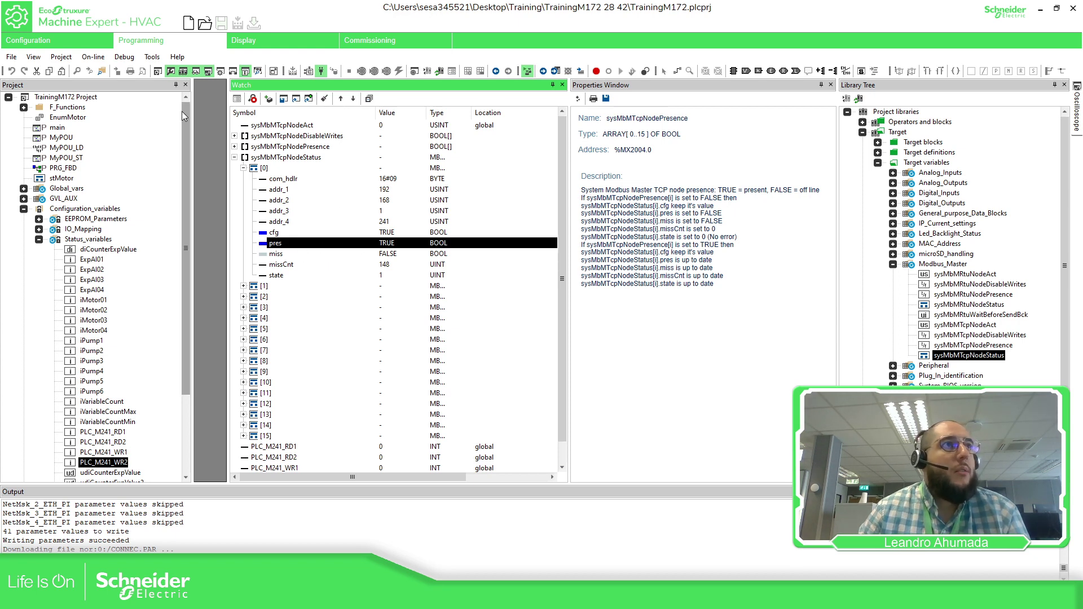
pyautogui.click(89, 39)
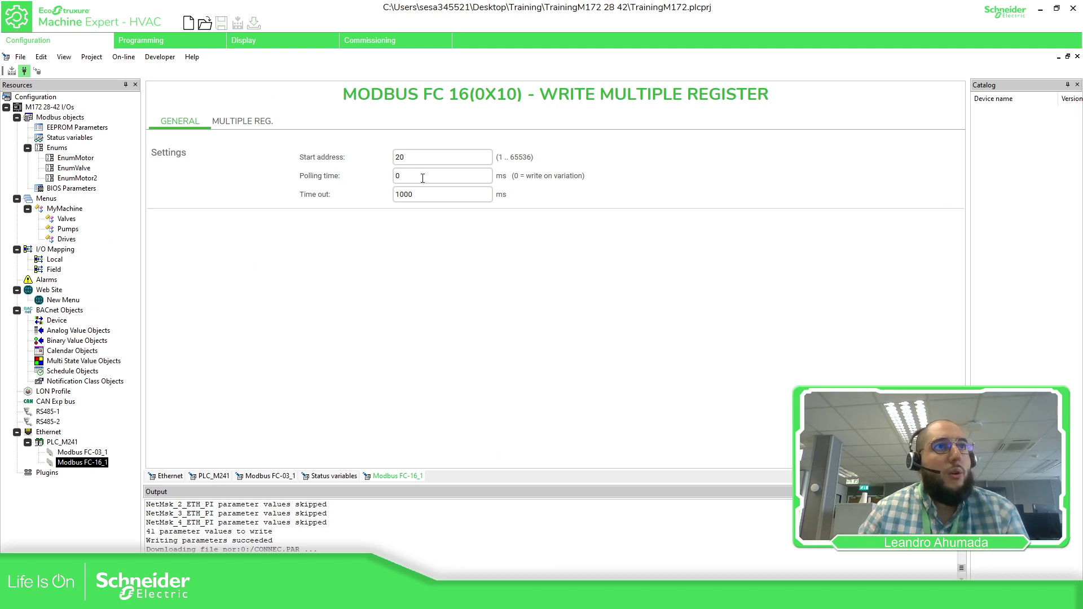
# Compare the Modbus FC-03_1 read settings with the FC-16_1 write settings
pyautogui.click(95, 455)
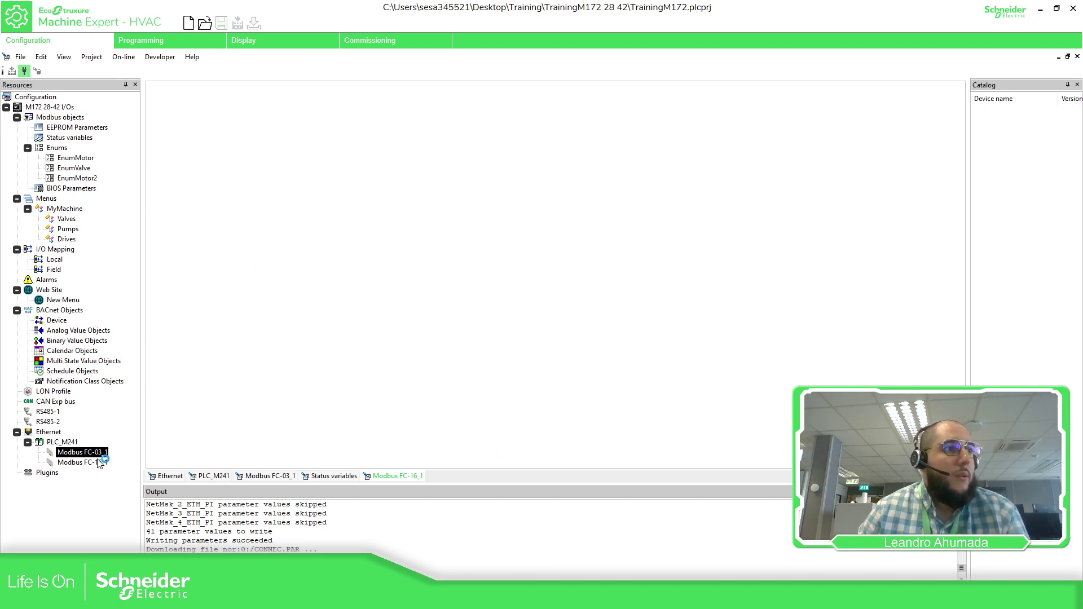
pyautogui.click(98, 465)
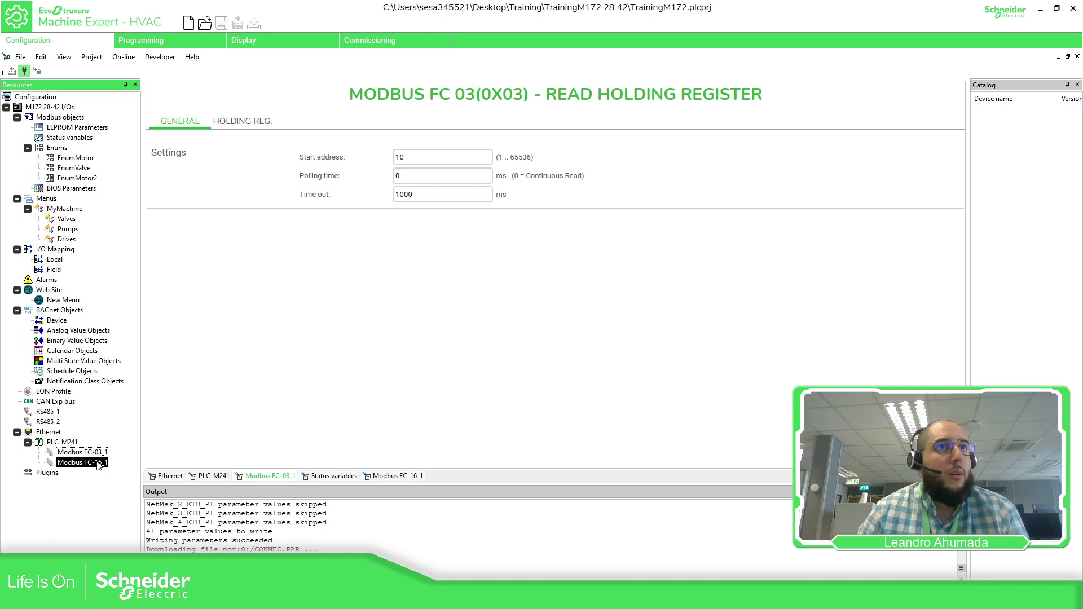
pyautogui.click(84, 454)
pyautogui.click(93, 452)
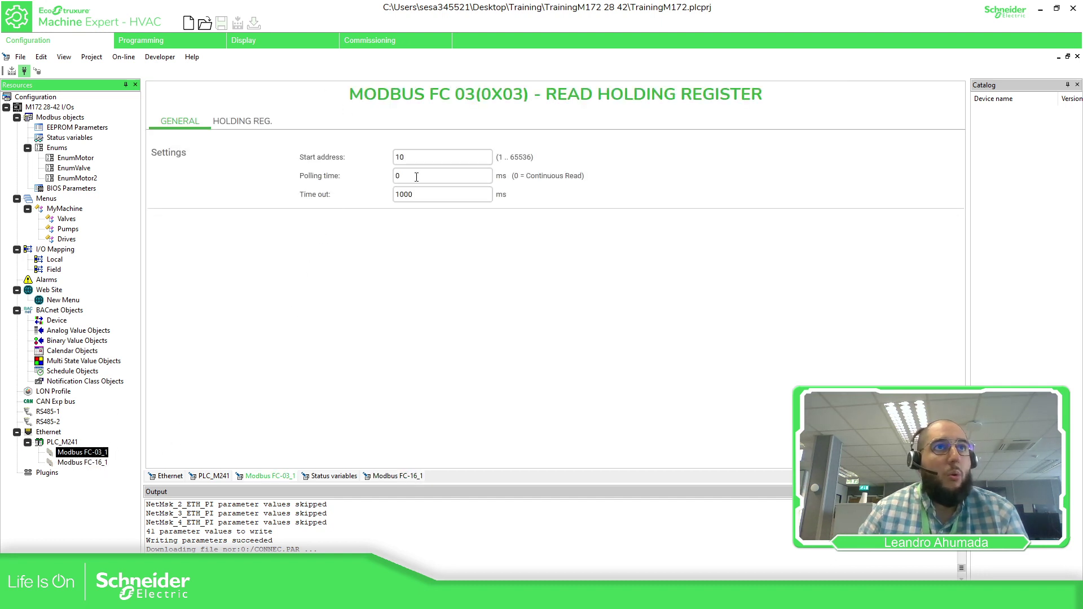
pyautogui.click(89, 463)
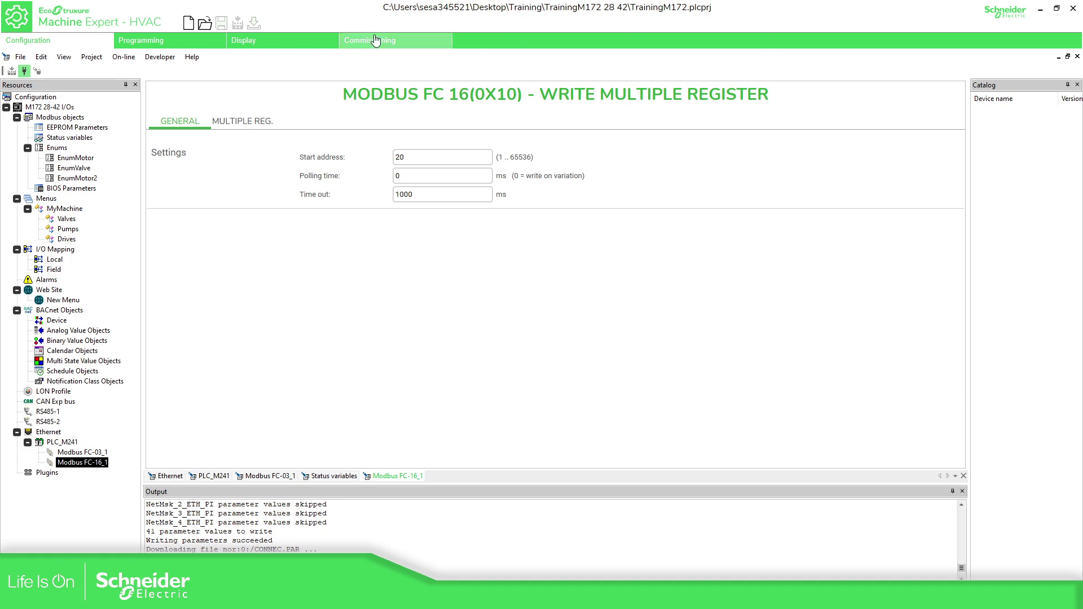
# Watch sysMbMTcpNodeStatus[0] pres and miss flags change, then disconnect from the controller
pyautogui.click(172, 40)
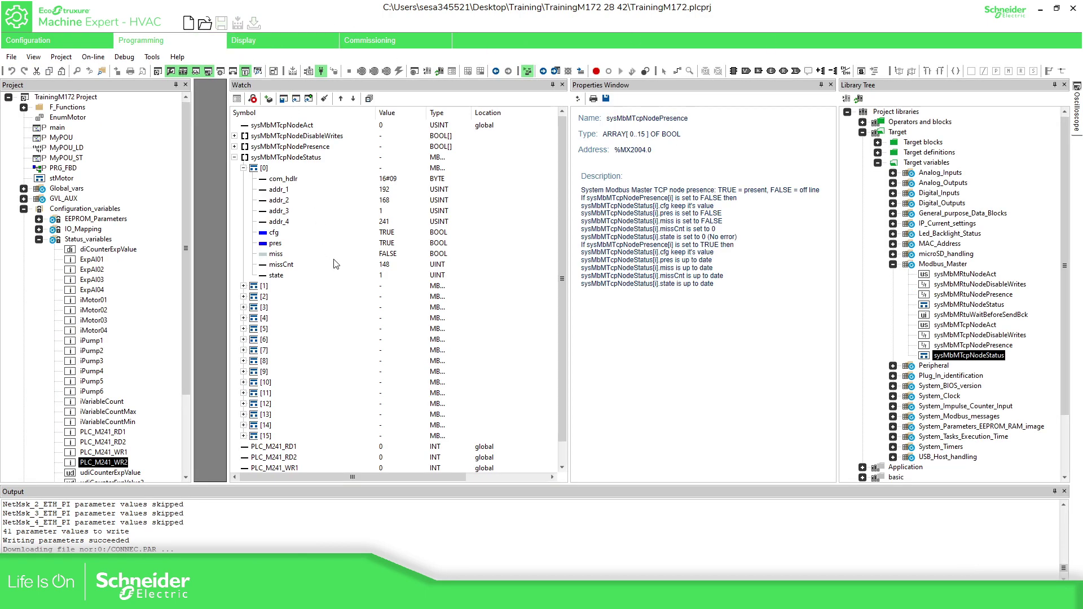
pyautogui.click(317, 247)
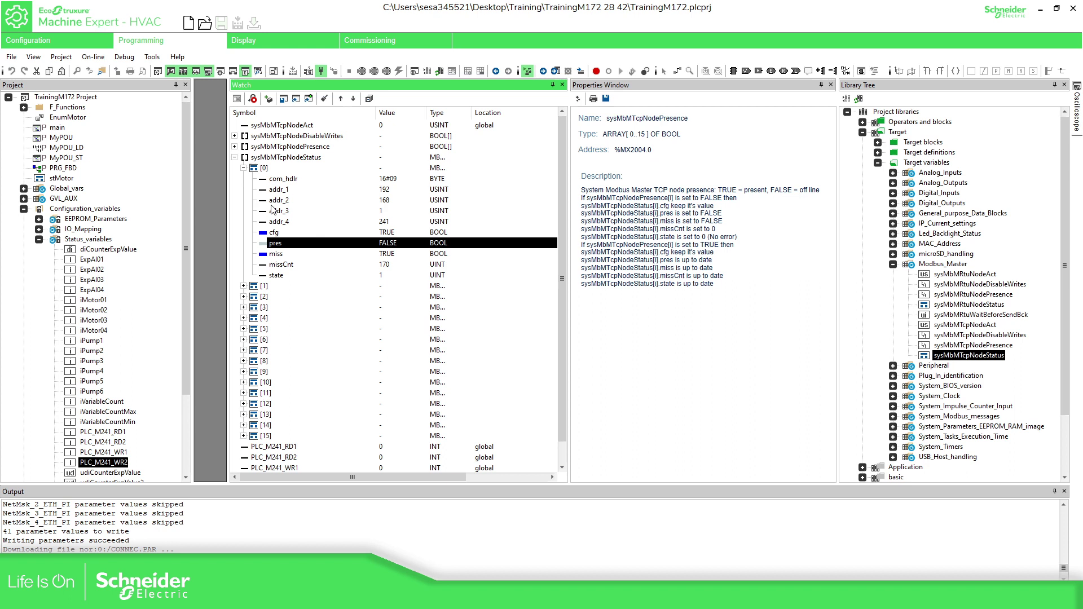
pyautogui.click(300, 255)
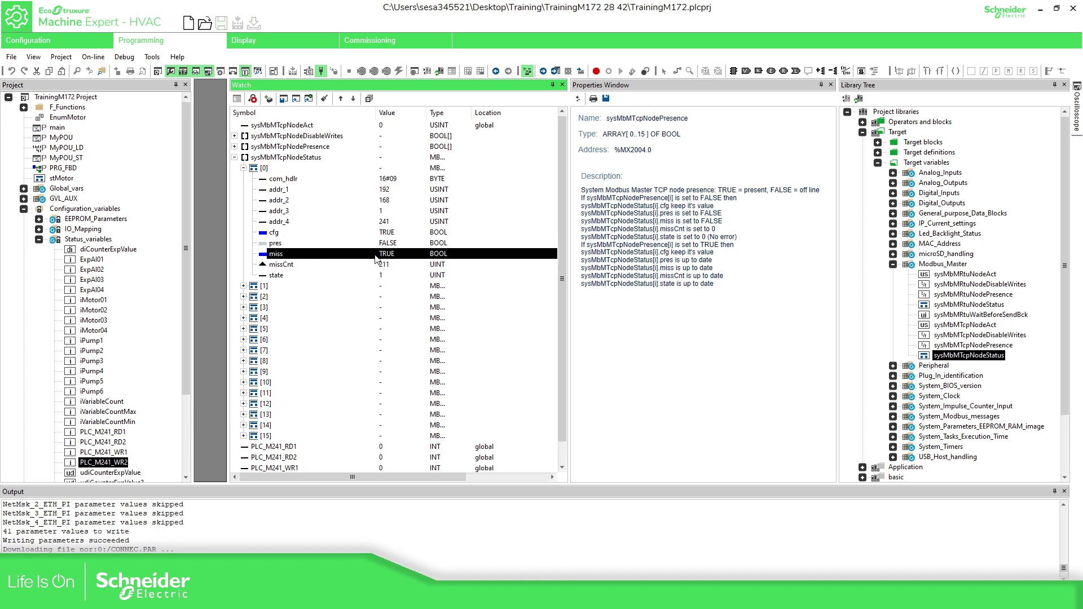
pyautogui.click(308, 244)
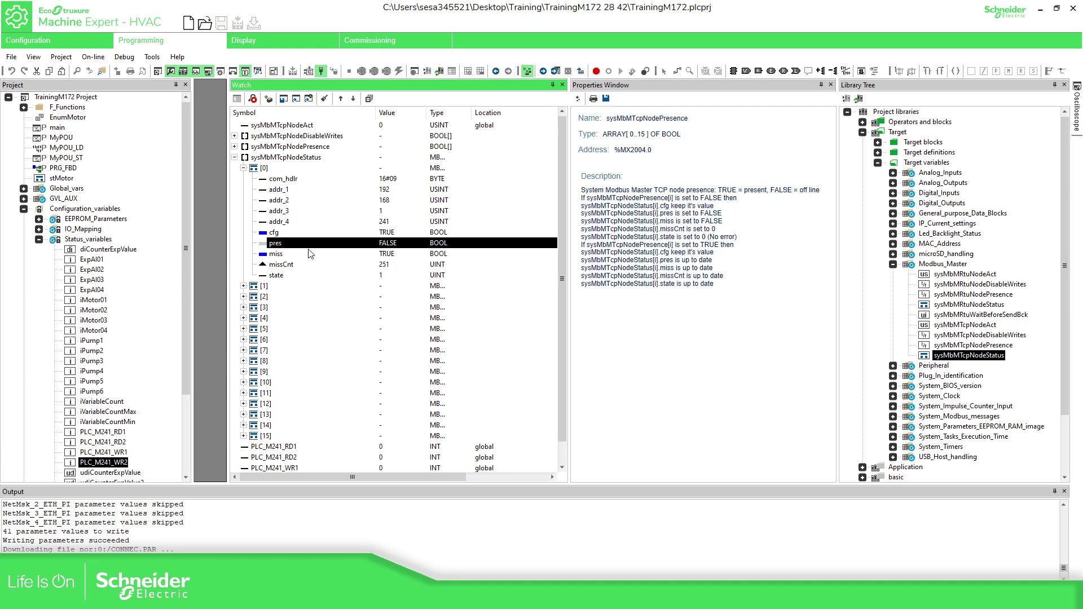
pyautogui.click(322, 73)
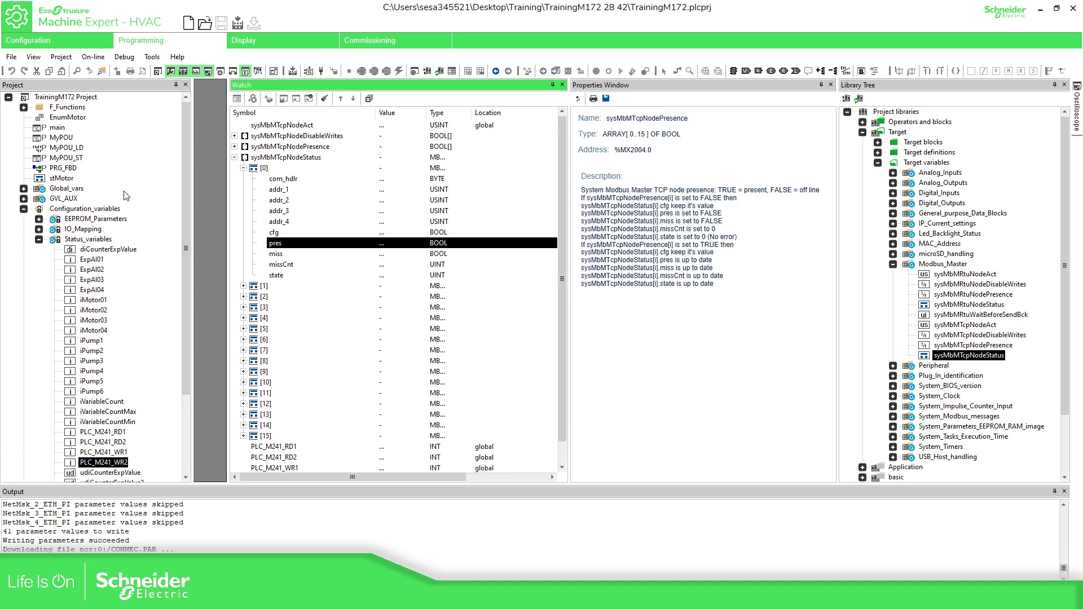
# Open MyPOU_LD with the watch hidden and insert a contact on rung 0001
pyautogui.doubleClick(76, 148)
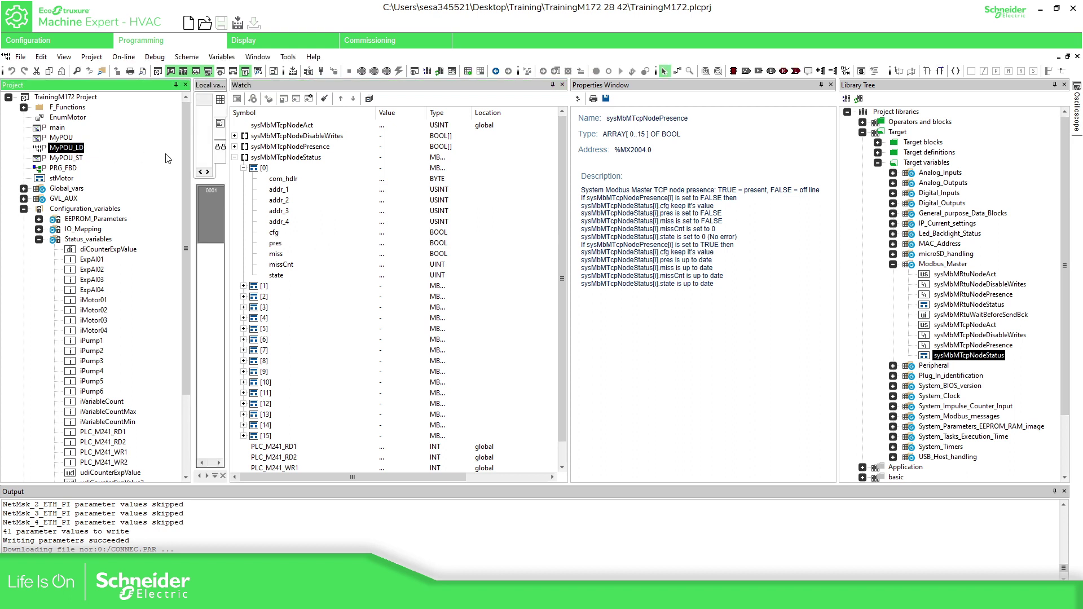
pyautogui.click(552, 85)
pyautogui.click(259, 216)
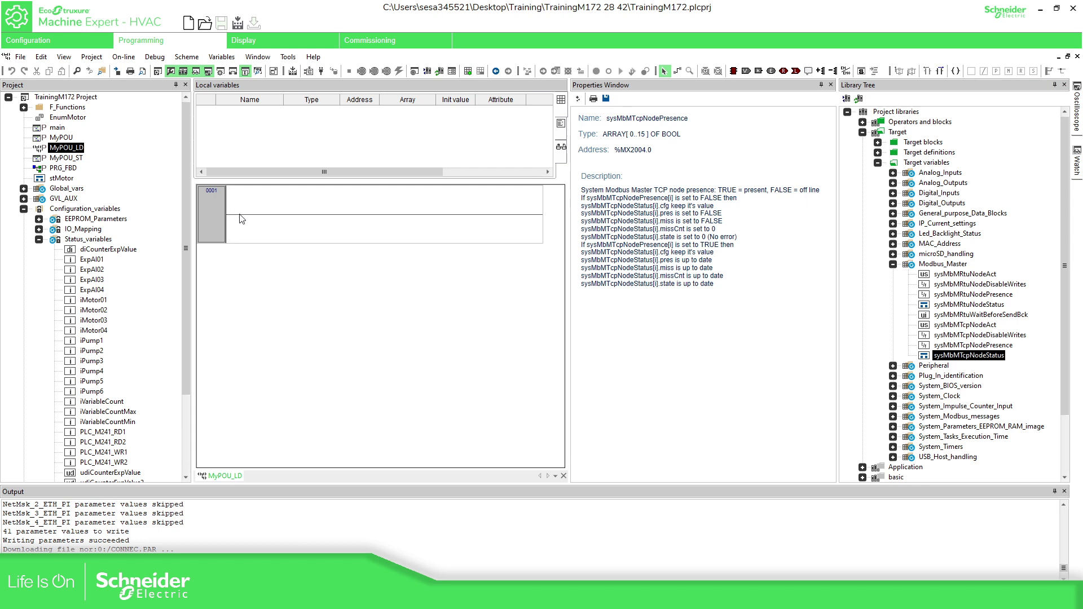
pyautogui.click(939, 70)
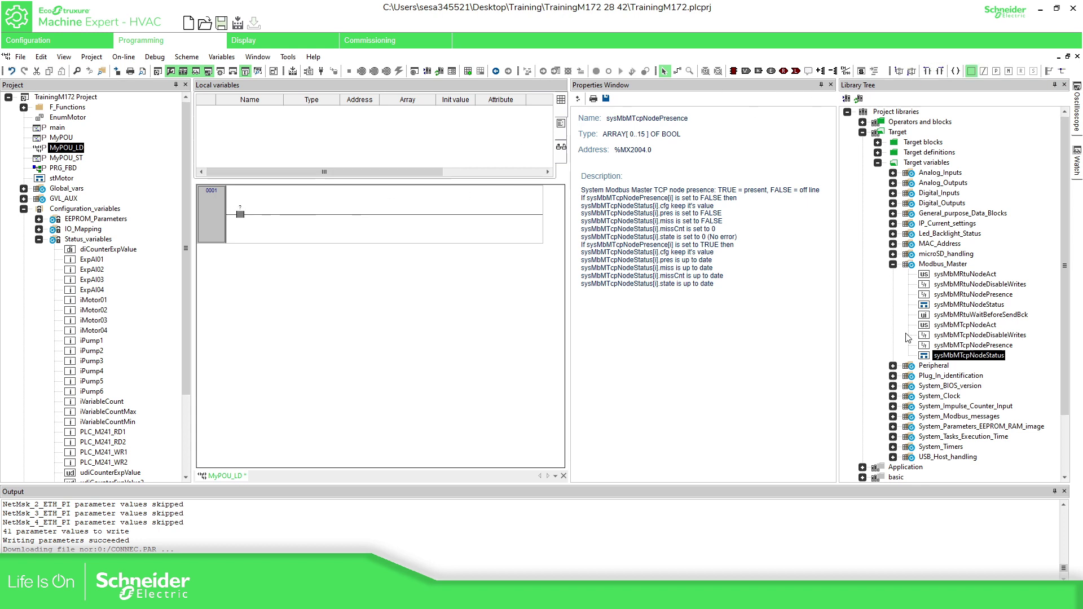
# Assign sysMbMTcpNodeStatus[0].miss to the contact and add a coil after it
pyautogui.moveTo(939, 357); pyautogui.dragTo(241, 219)
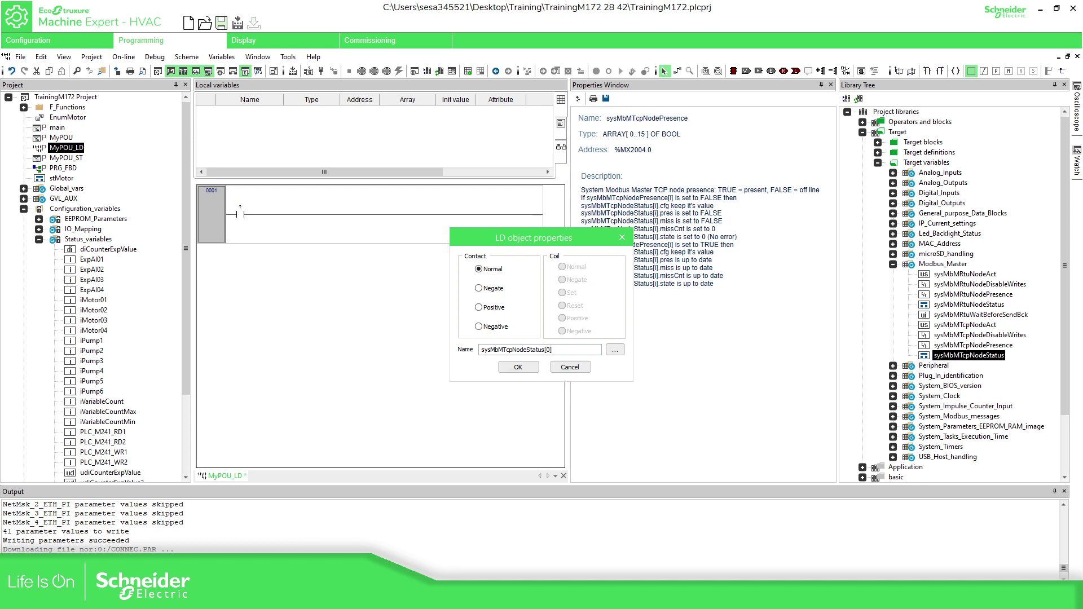
pyautogui.write('.')
pyautogui.press('Down')
pyautogui.press('Down')
pyautogui.press('Down')
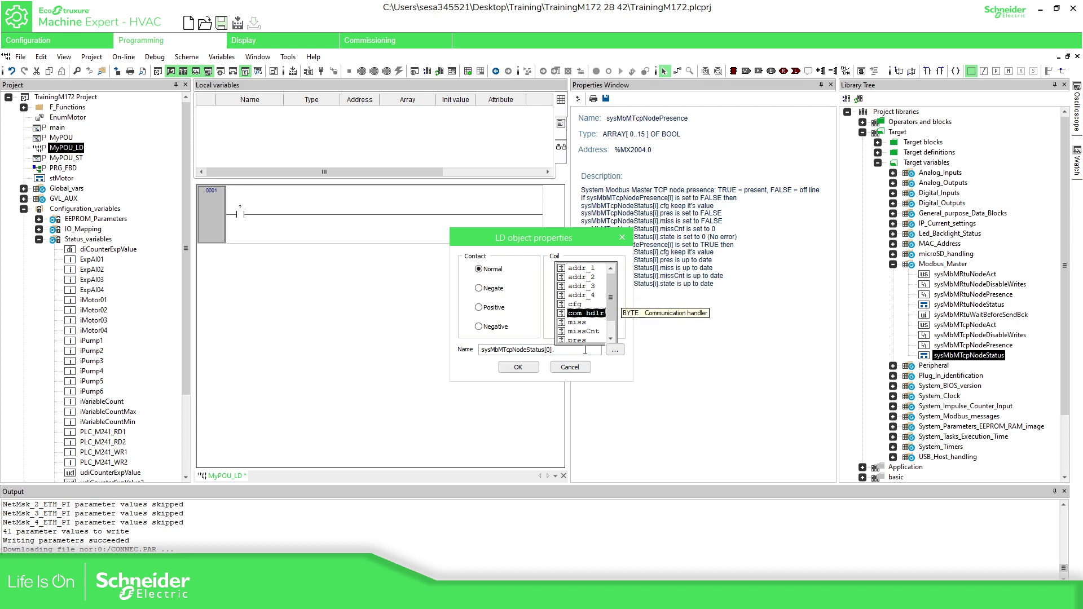
pyautogui.press('Down')
pyautogui.press('Down')
pyautogui.press('Down')
pyautogui.press('Return')
pyautogui.press('Return')
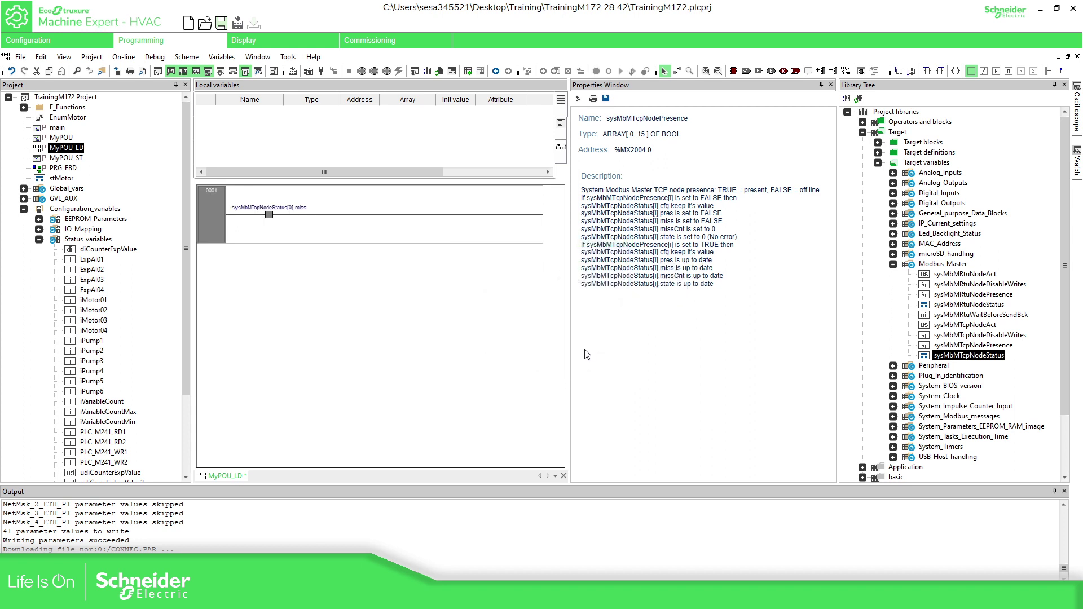
pyautogui.click(516, 215)
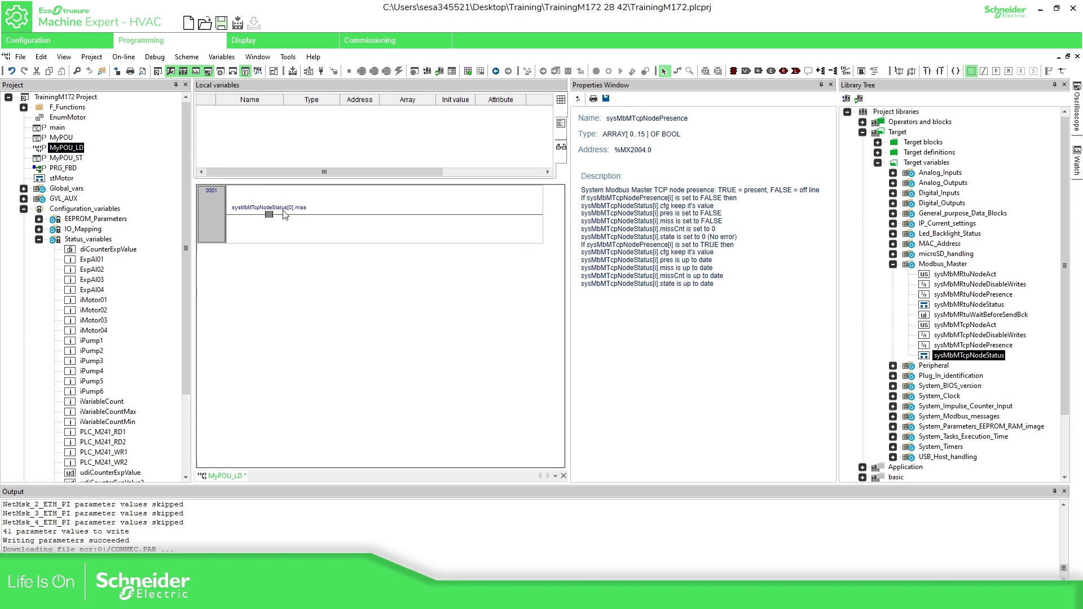
pyautogui.click(956, 71)
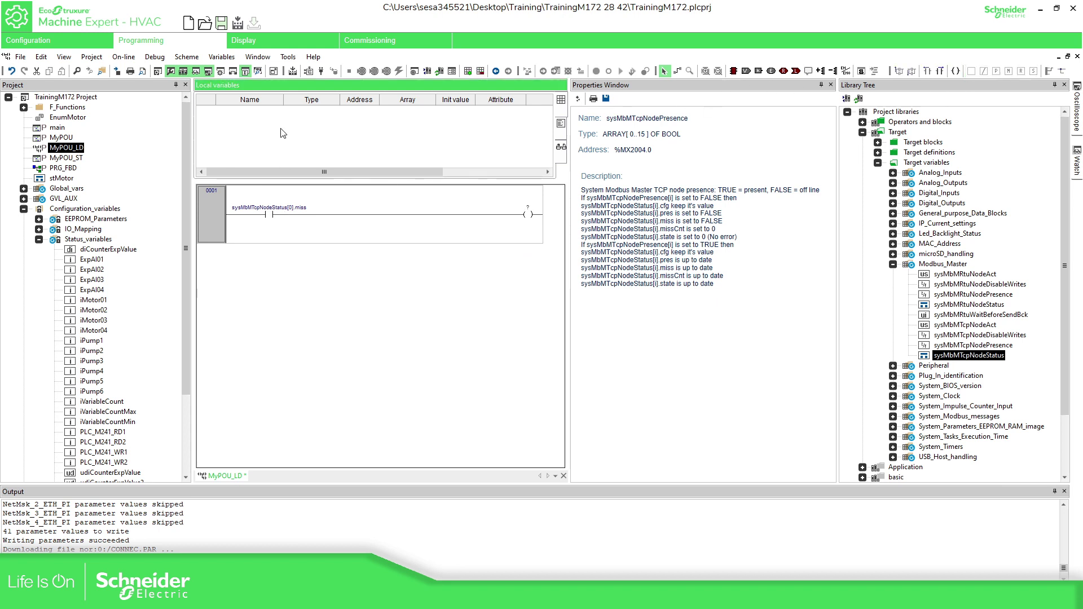
# Create local BOOL variable _xCommError and assign it to the coil
pyautogui.click(468, 72)
pyautogui.click(260, 114)
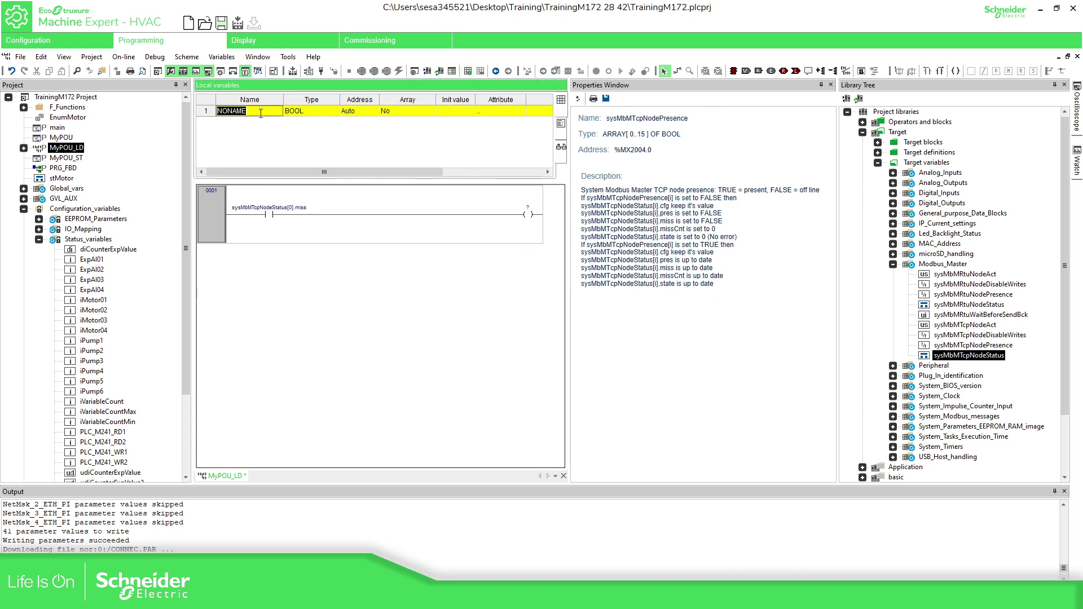
pyautogui.press('BackSpace')
pyautogui.write('_xCommError')
pyautogui.press('Return')
pyautogui.moveTo(529, 218); pyautogui.dragTo(530, 219)
pyautogui.click(530, 218)
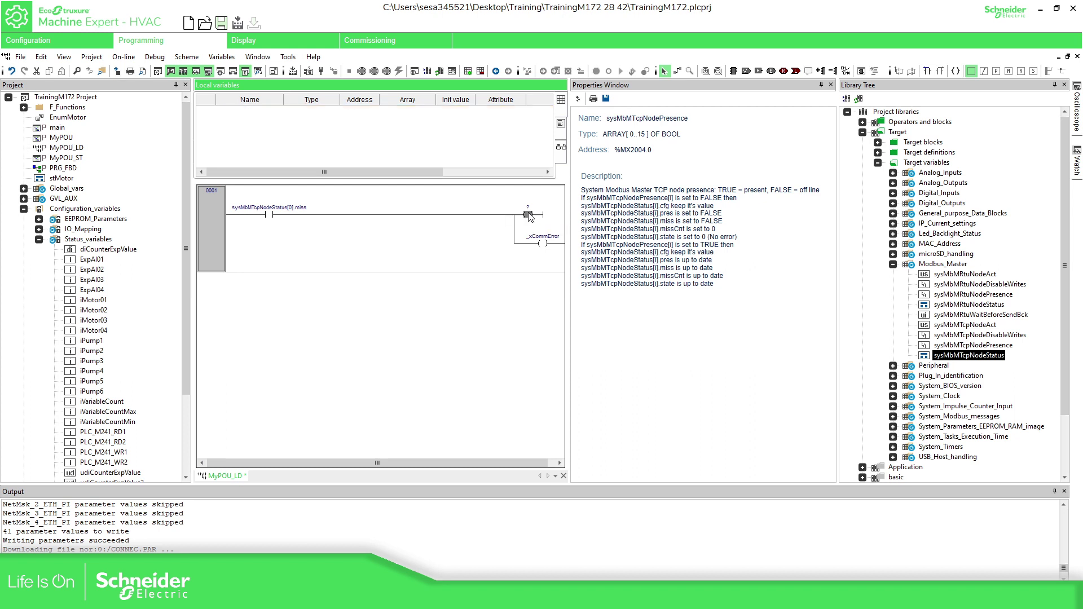
# Verify the coil's name in its properties dialog, then select the miss contact
pyautogui.doubleClick(542, 215)
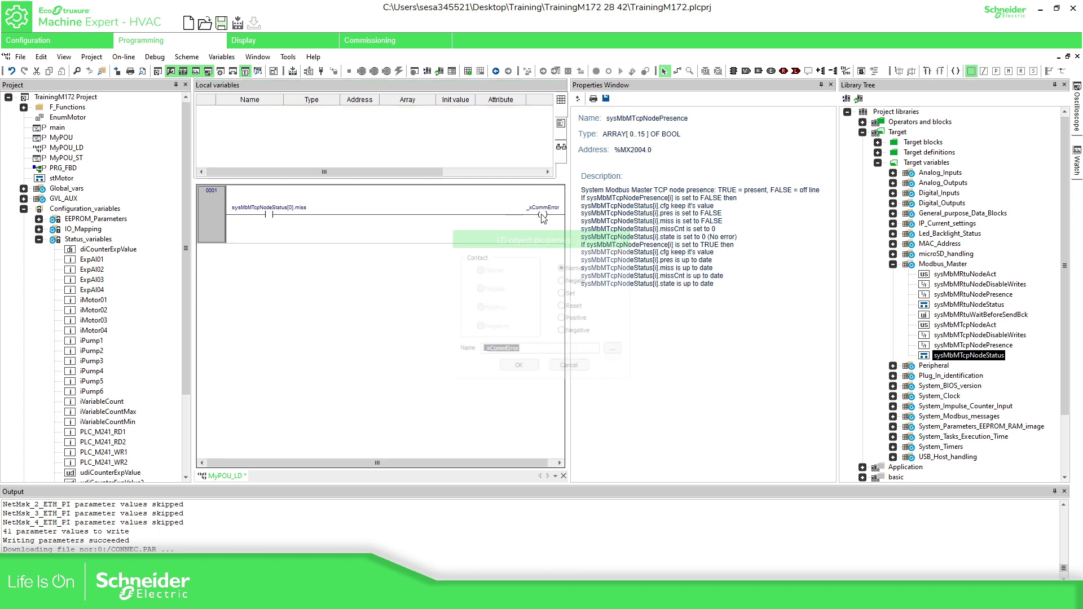
pyautogui.click(576, 368)
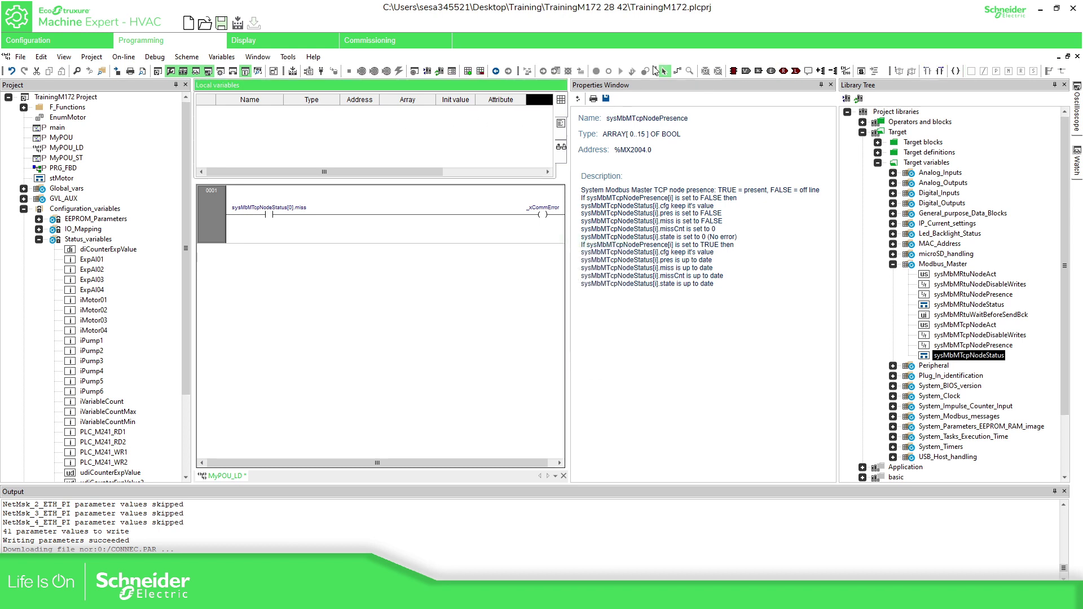
pyautogui.click(468, 72)
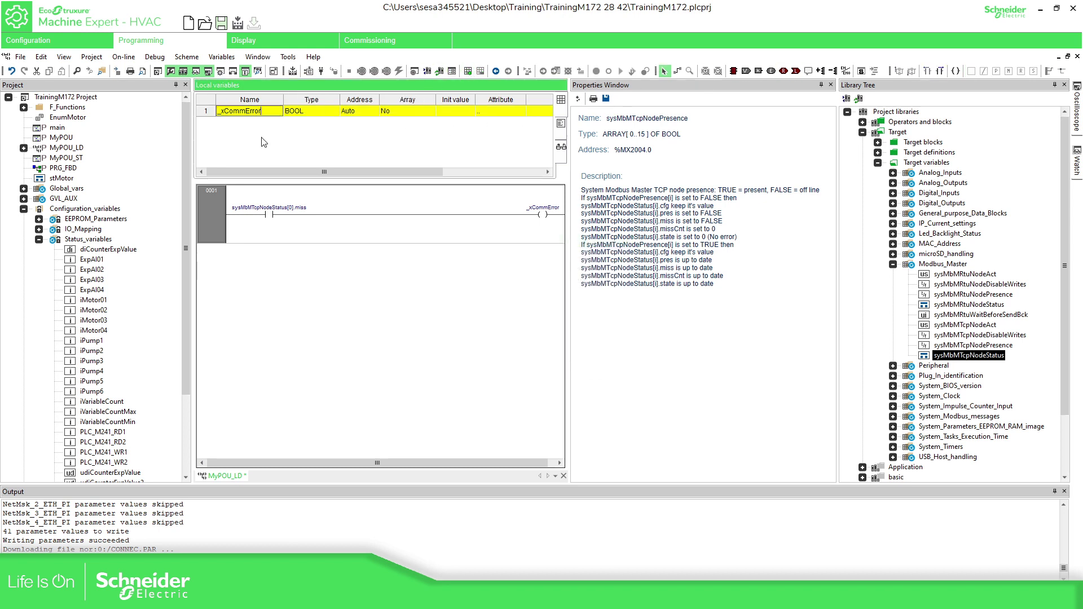
pyautogui.click(271, 215)
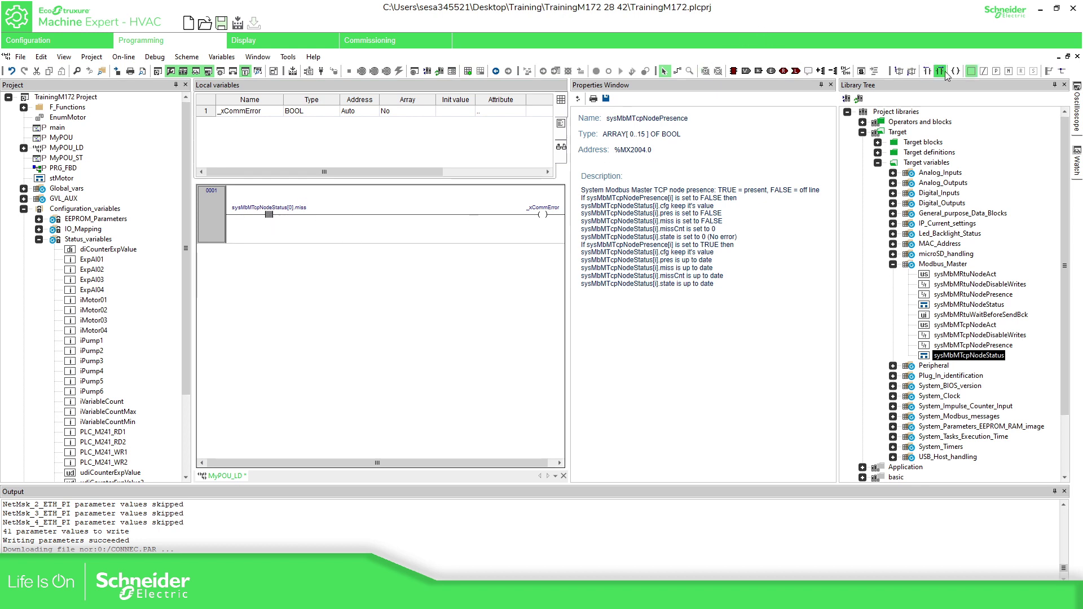
# Add a parallel contact branch below the miss contact
pyautogui.click(914, 71)
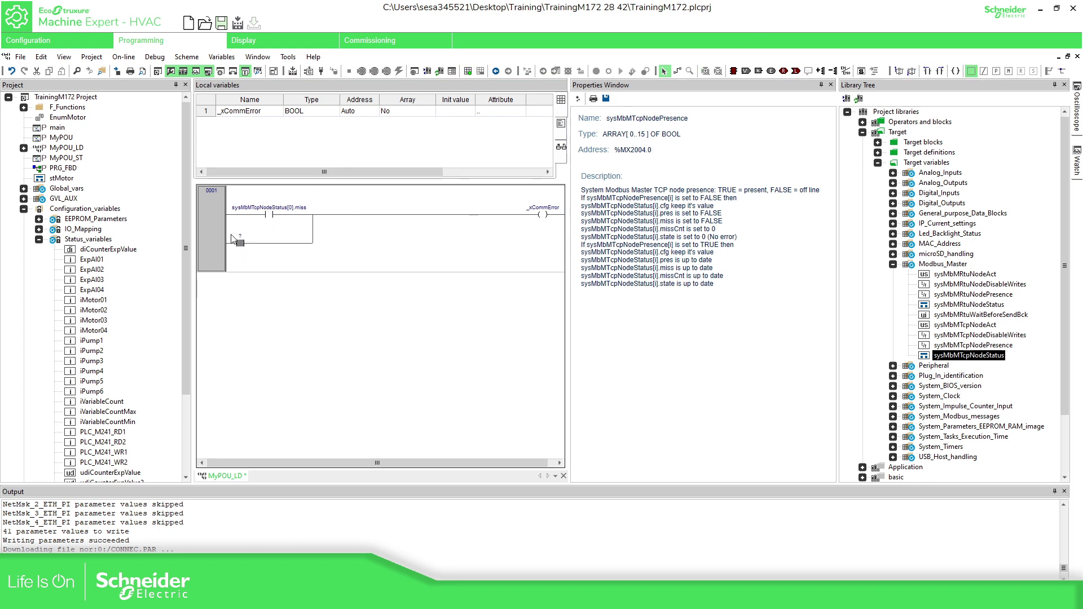
pyautogui.doubleClick(273, 215)
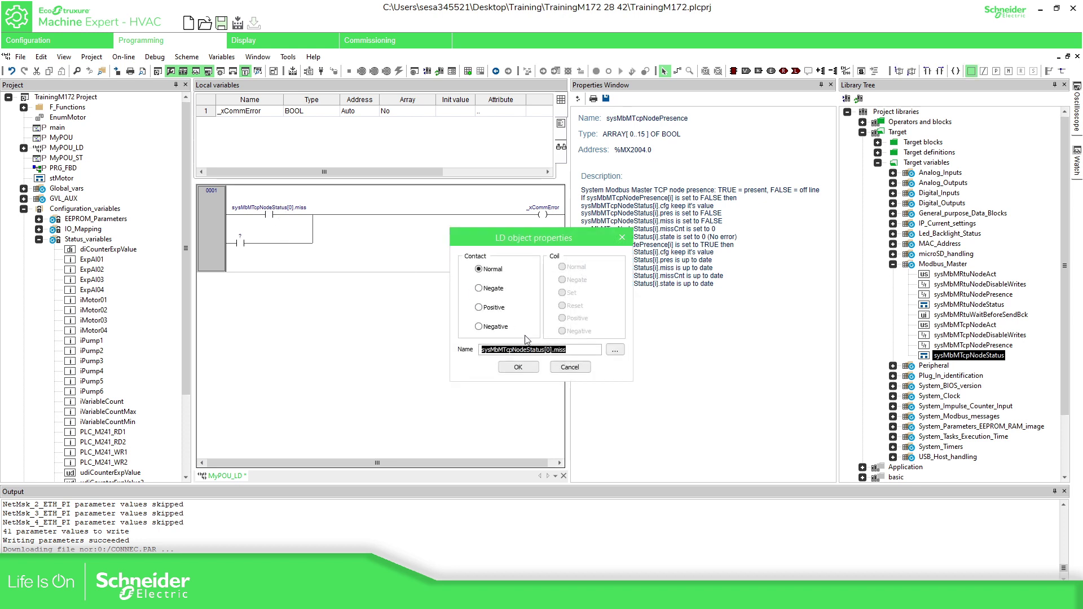
pyautogui.click(567, 369)
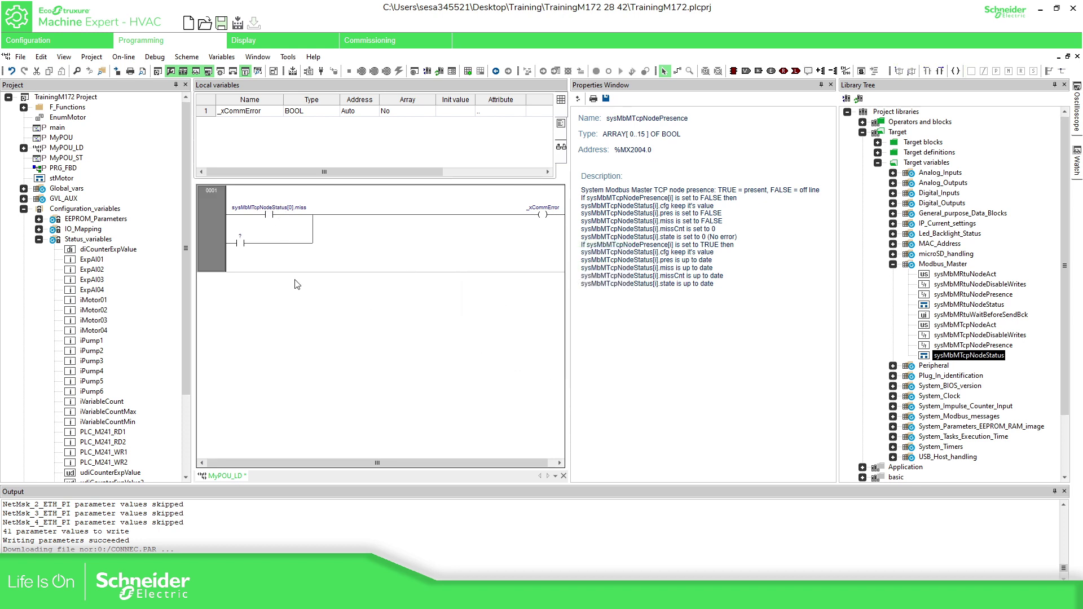
# Set the parallel contact's variable to sysMbMTcpNodeStatus[0].pres
pyautogui.doubleClick(239, 242)
pyautogui.write('sysMbMTcpNodeStatus[0].miss')
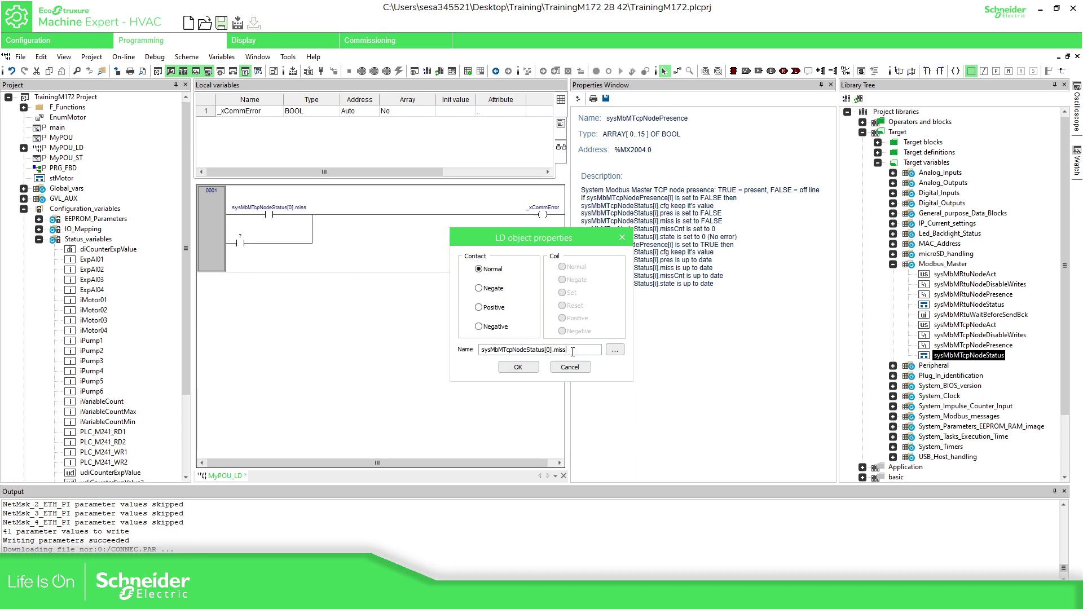
pyautogui.moveTo(572, 351); pyautogui.dragTo(543, 350)
pyautogui.press('BackSpace')
pyautogui.write('.')
pyautogui.press('Down')
pyautogui.press('Down')
pyautogui.press('Down')
pyautogui.press('Down')
pyautogui.press('Down')
pyautogui.press('Down')
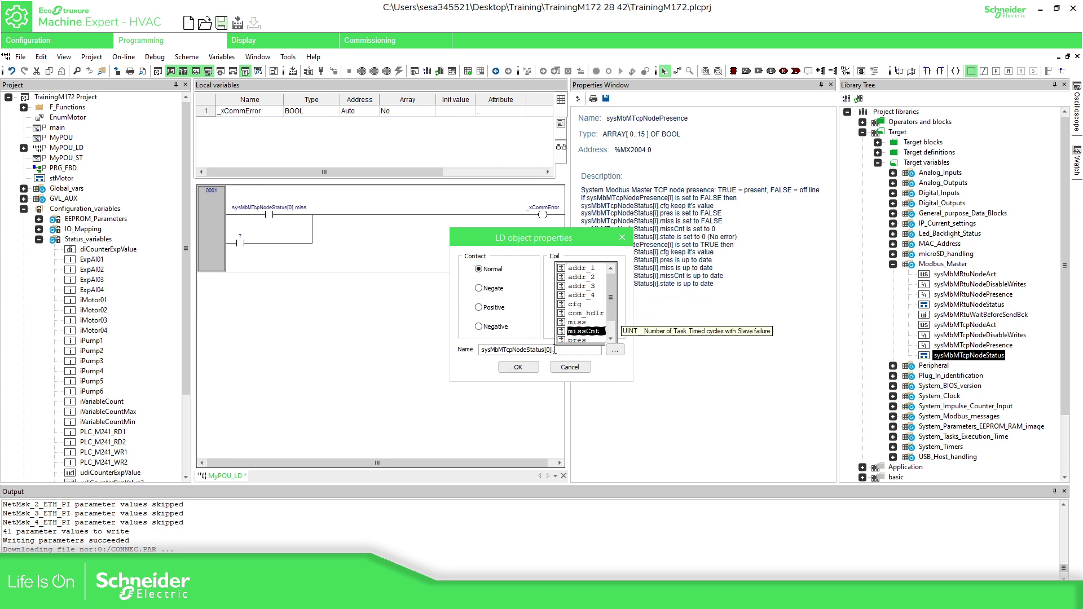
pyautogui.press('Down')
pyautogui.press('Return')
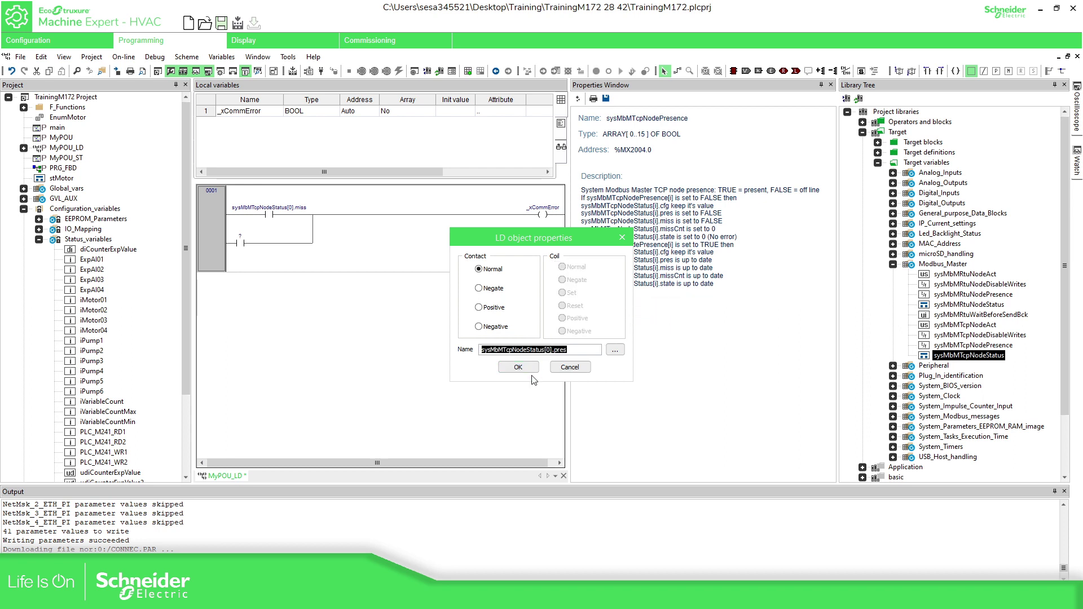
pyautogui.click(522, 370)
# Negate the pres contact
pyautogui.rightClick(268, 244)
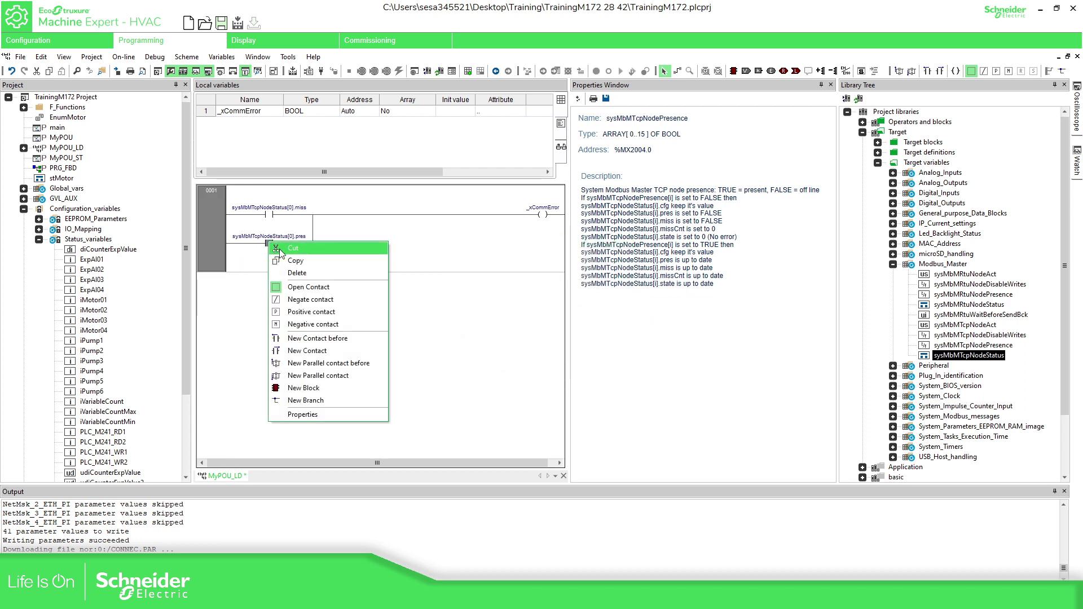
pyautogui.click(313, 298)
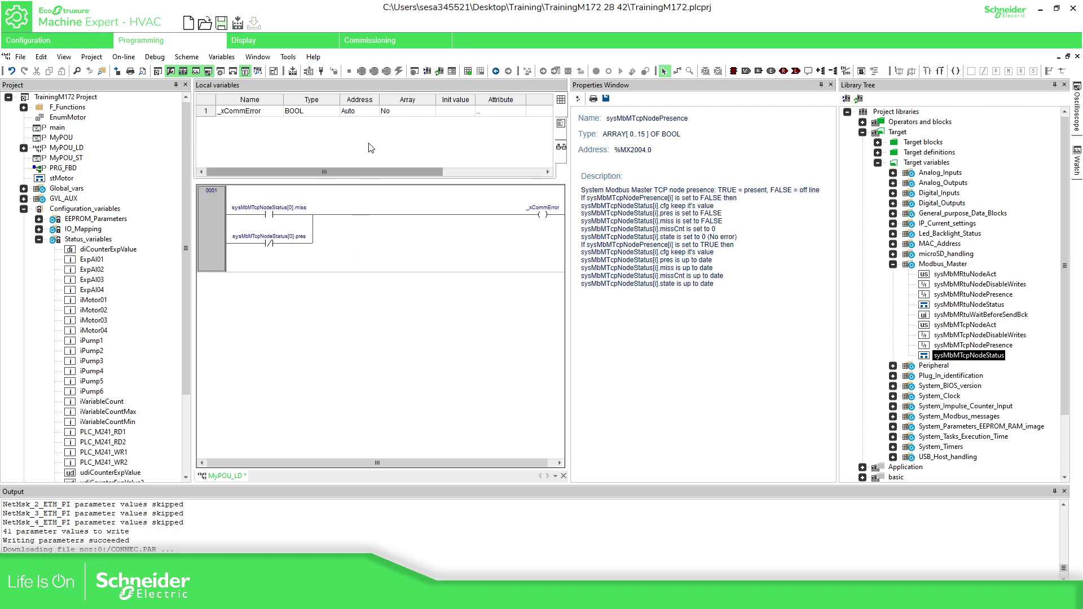
pyautogui.click(323, 72)
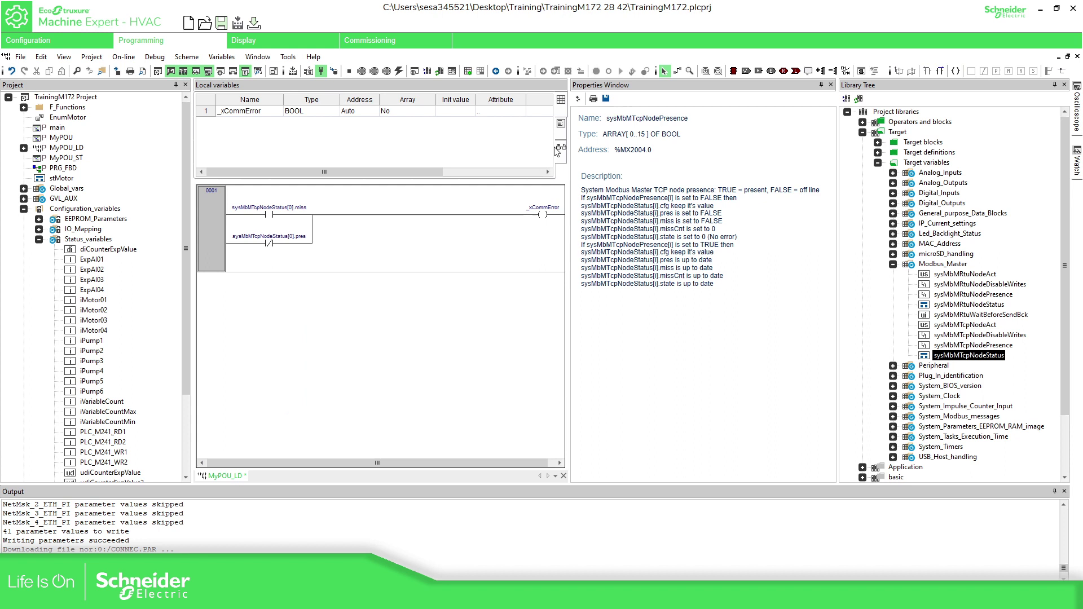
# Compile and download the application, then monitor MyPOU_LD's _xCommError rung online
pyautogui.click(333, 72)
pyautogui.click(498, 335)
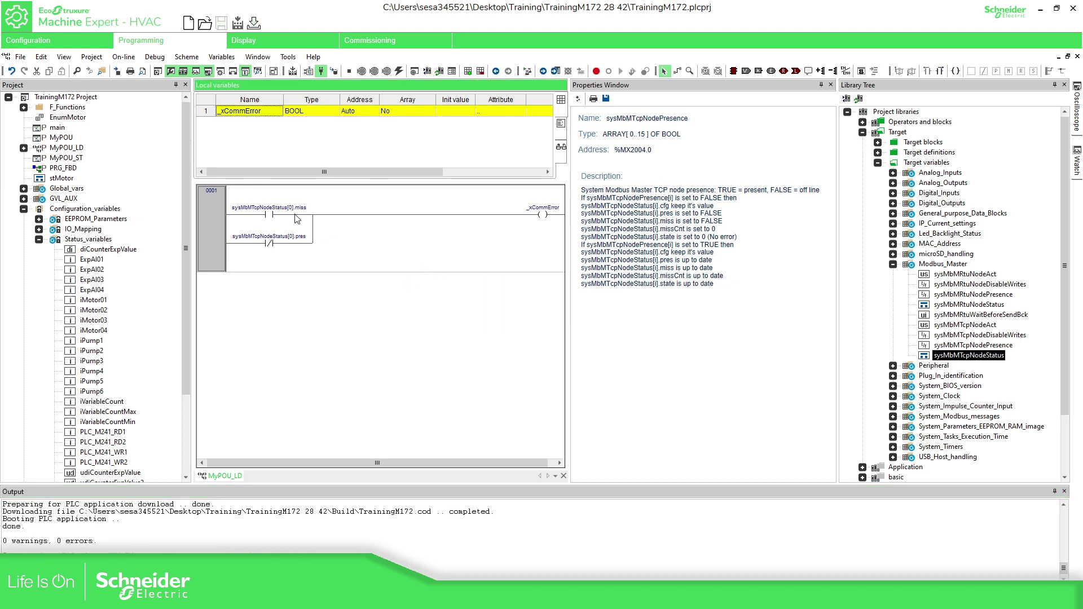
pyautogui.click(529, 74)
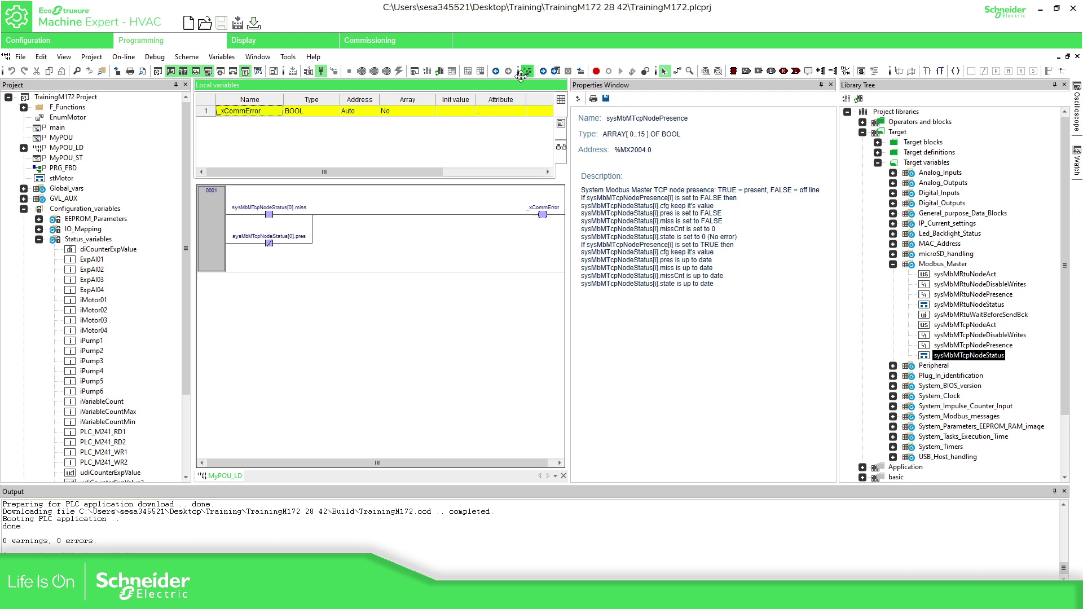
pyautogui.click(270, 245)
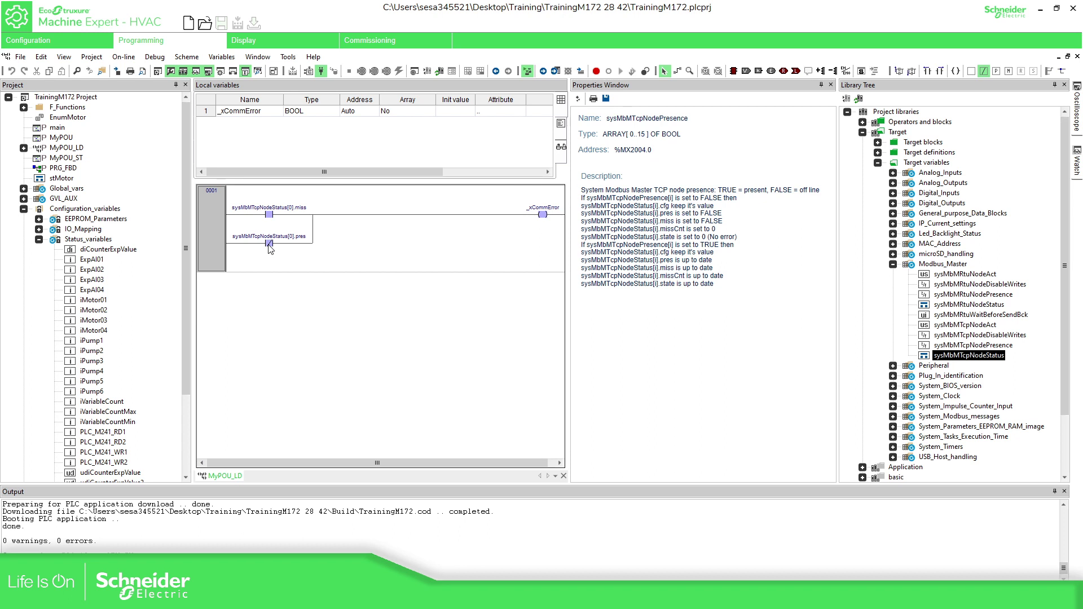
pyautogui.click(543, 213)
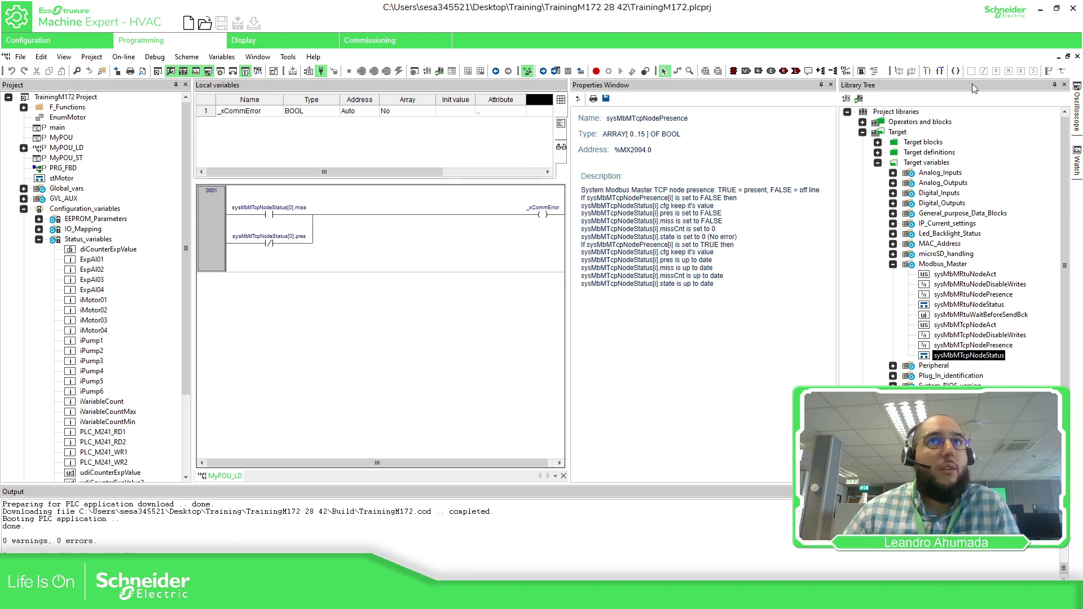
# Close the MyPOU_LD editor and review the PLC_M241 Modbus node settings in Configuration
pyautogui.click(1076, 56)
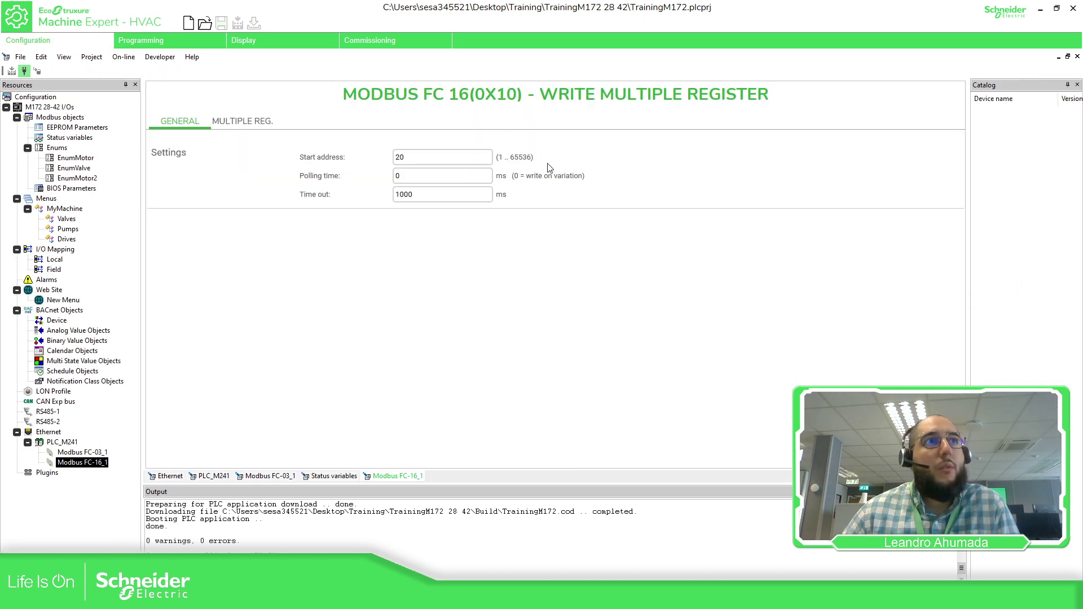
pyautogui.click(68, 441)
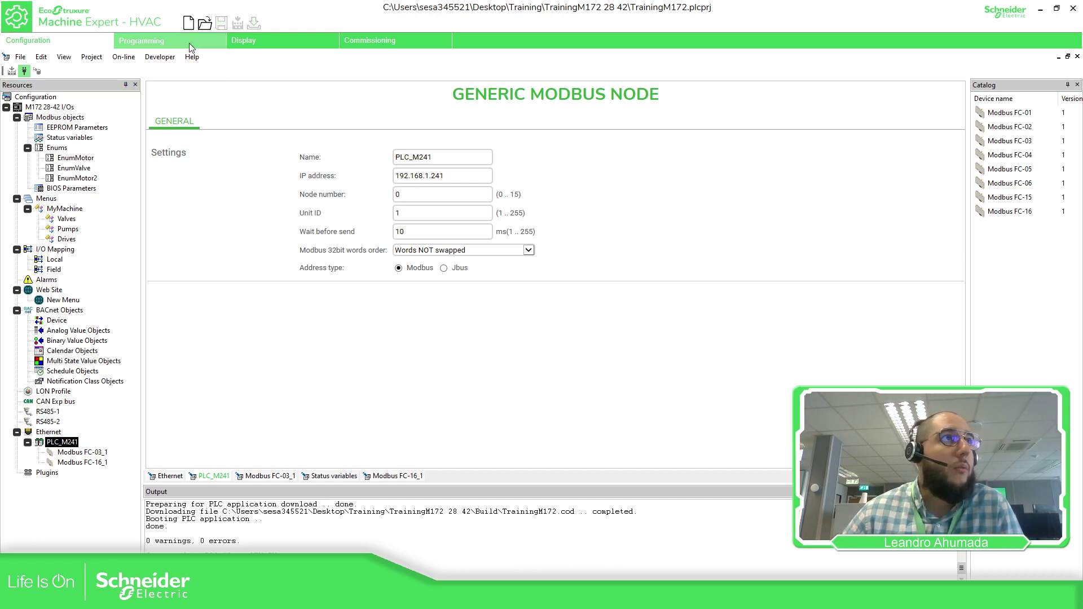
pyautogui.click(140, 41)
# Dock the Watch window in the centre, showing live sysMbMTcpNodeStatus[0] values
pyautogui.doubleClick(76, 148)
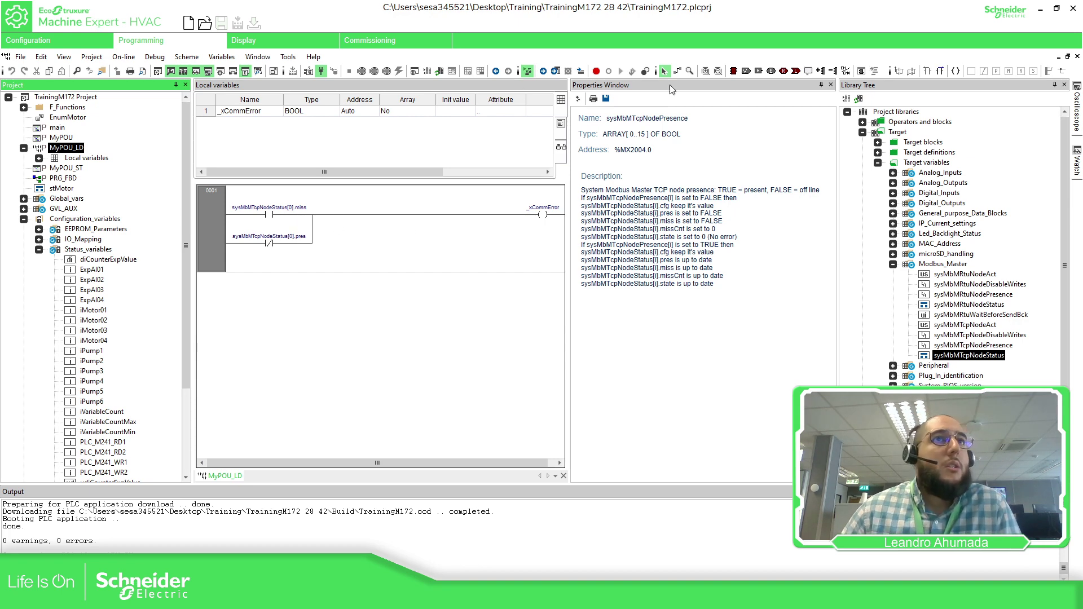
pyautogui.click(1077, 57)
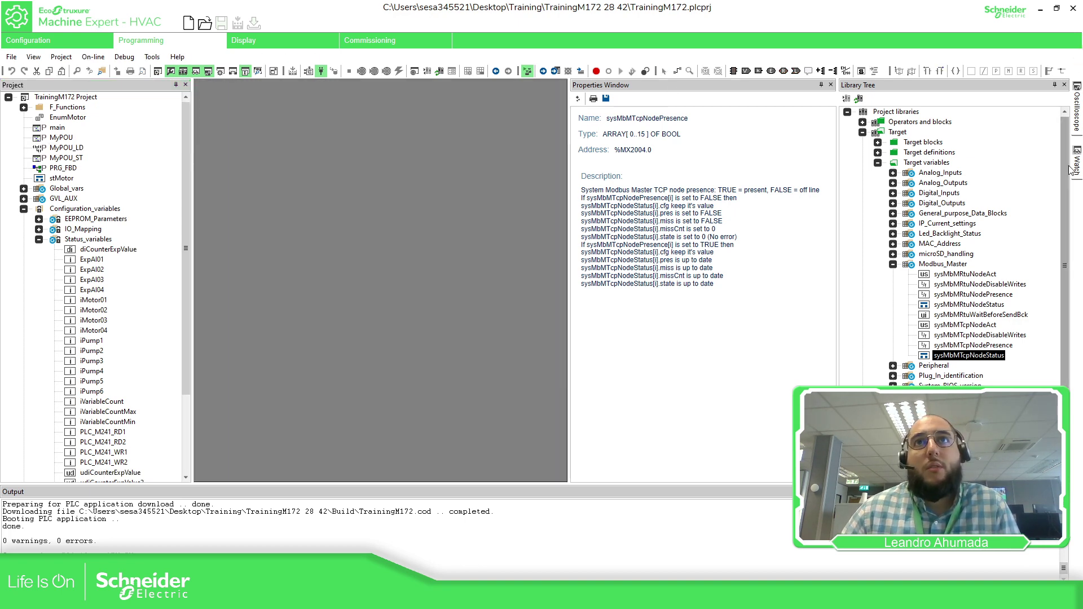
pyautogui.click(1078, 161)
pyautogui.click(1055, 85)
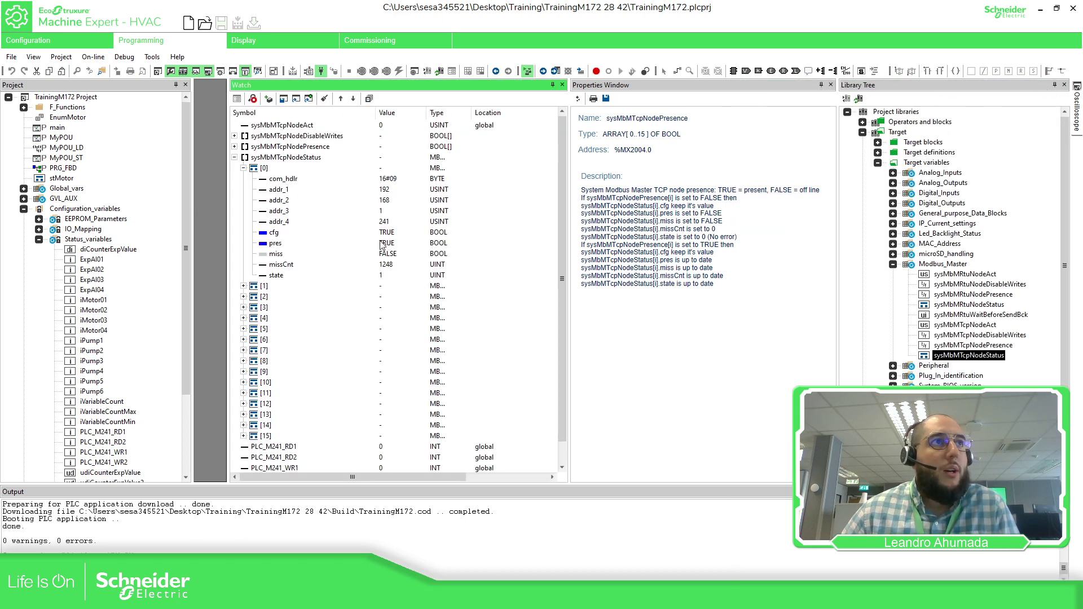
# Collapse sysMbMTcpNodeStatus, expand sysMbMTcpNodePresence, and inspect node [0] and PLC_M241_RD1
pyautogui.click(234, 158)
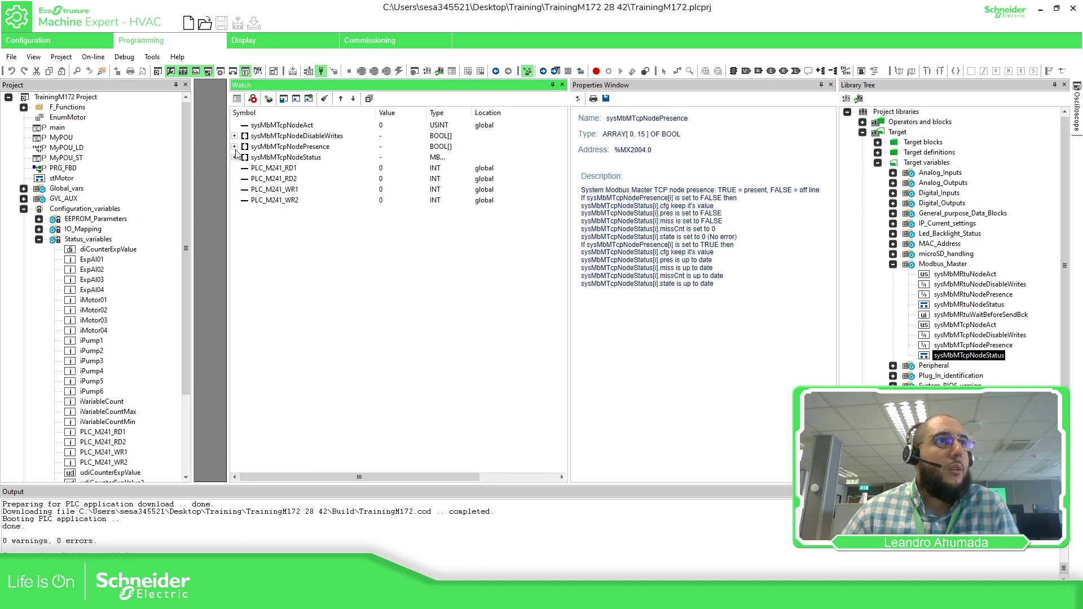
pyautogui.click(235, 147)
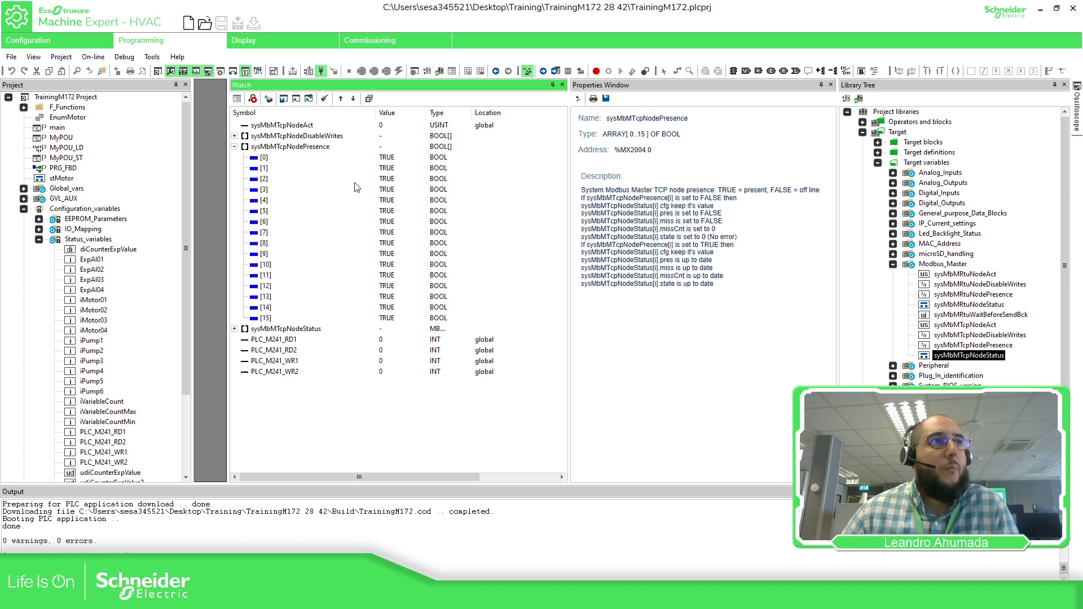
pyautogui.click(393, 160)
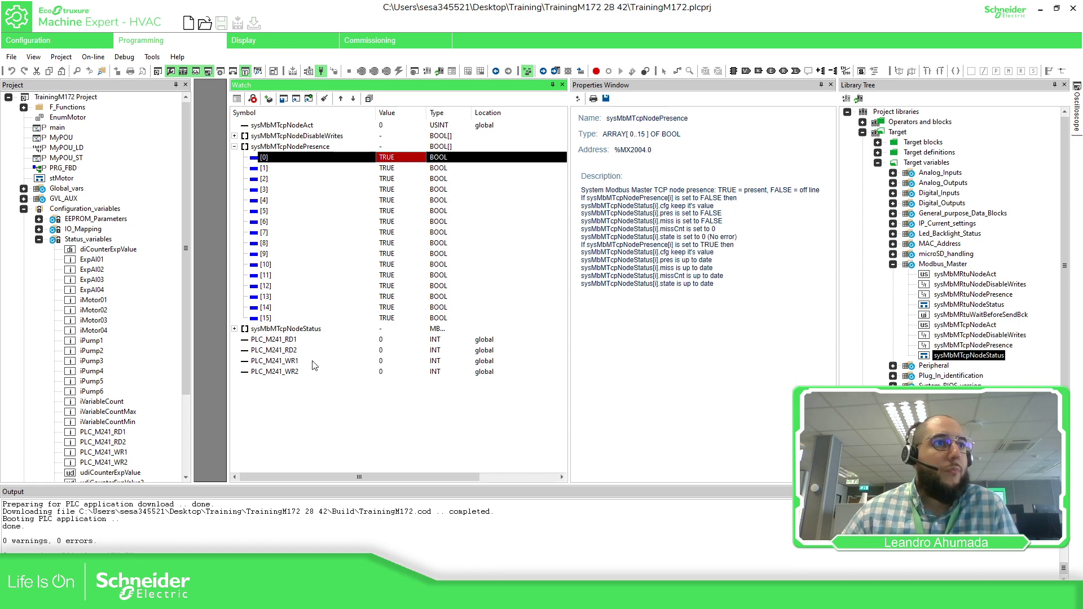
pyautogui.click(378, 342)
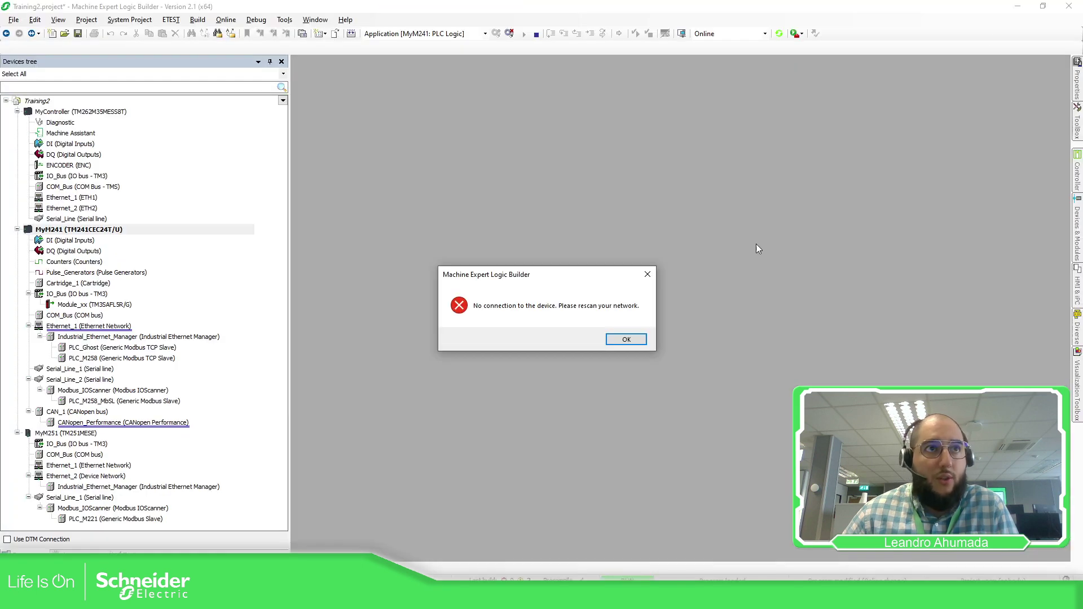
# Dismiss the no-connection error and log in to PLC_M241_LVL2 with Administrator credentials
pyautogui.click(634, 339)
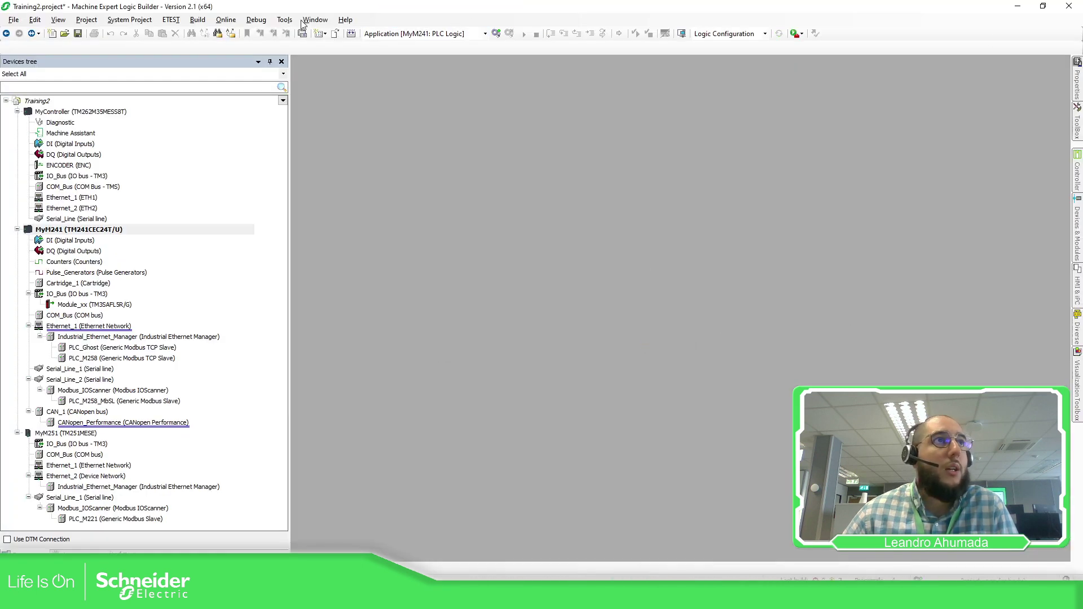
pyautogui.click(496, 35)
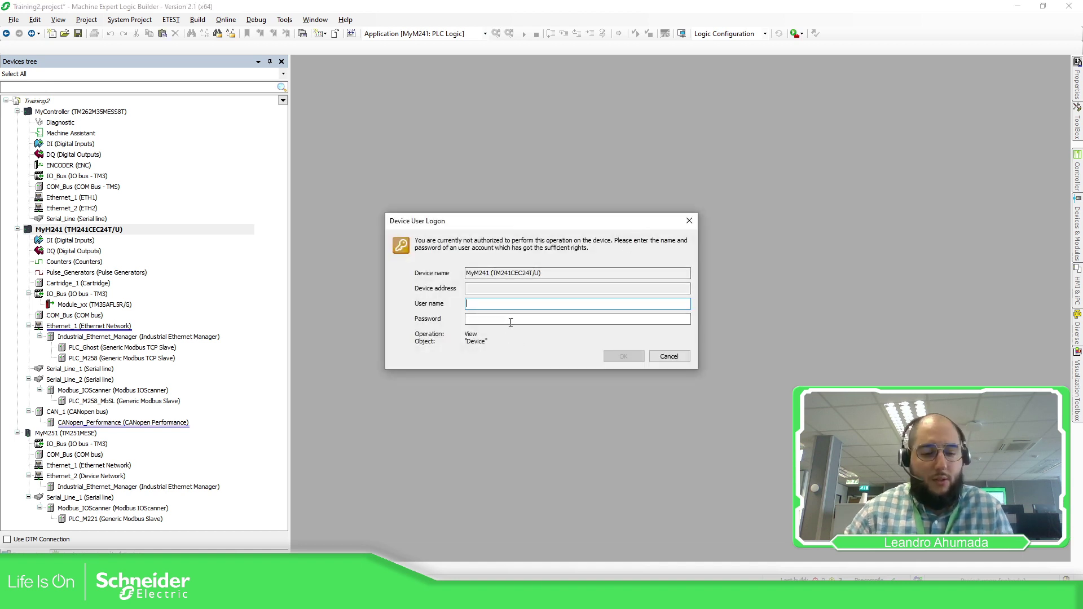
pyautogui.write('Administrato')
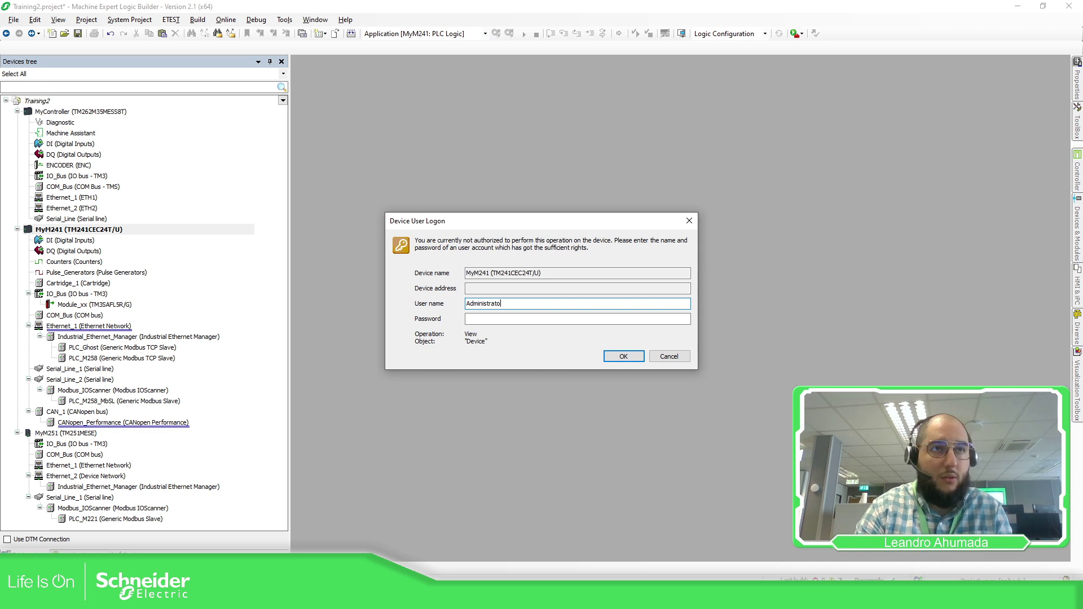
pyautogui.write('r')
pyautogui.press('Tab')
pyautogui.write('**********')
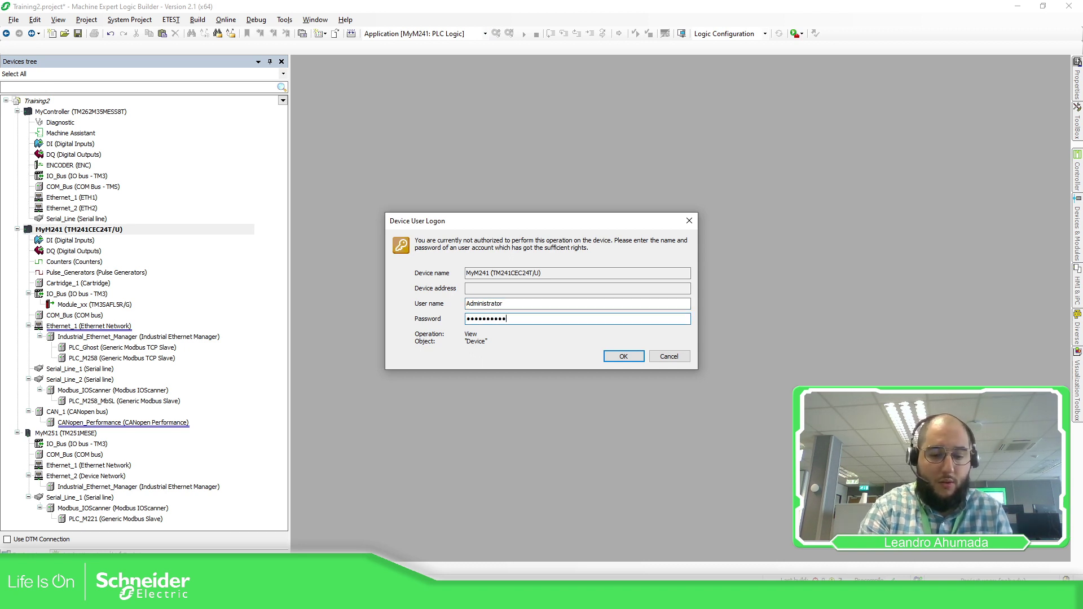
pyautogui.write('**')
pyautogui.click(628, 354)
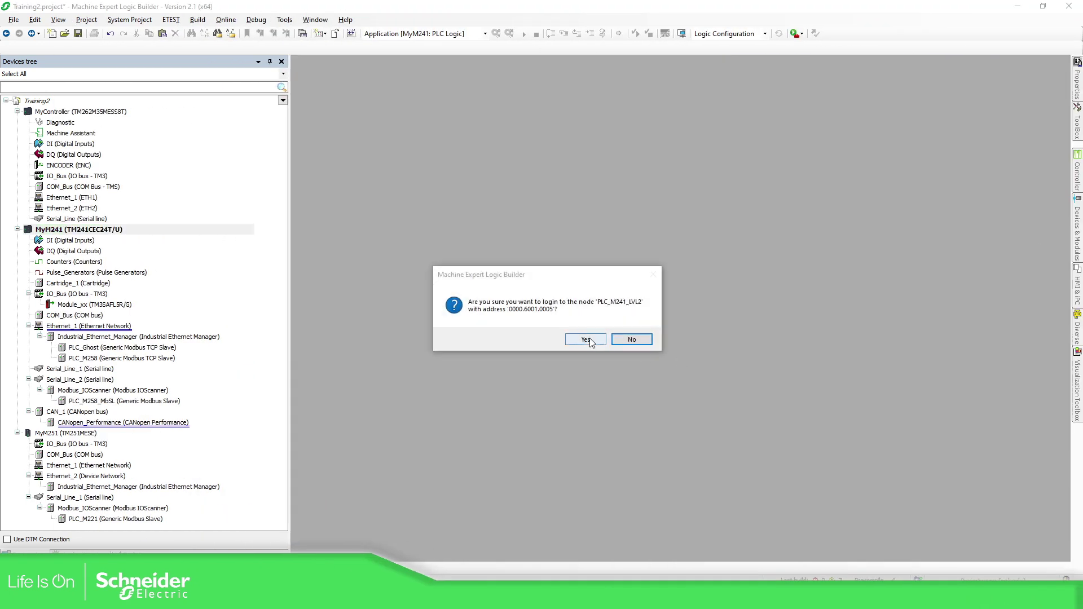
pyautogui.click(586, 340)
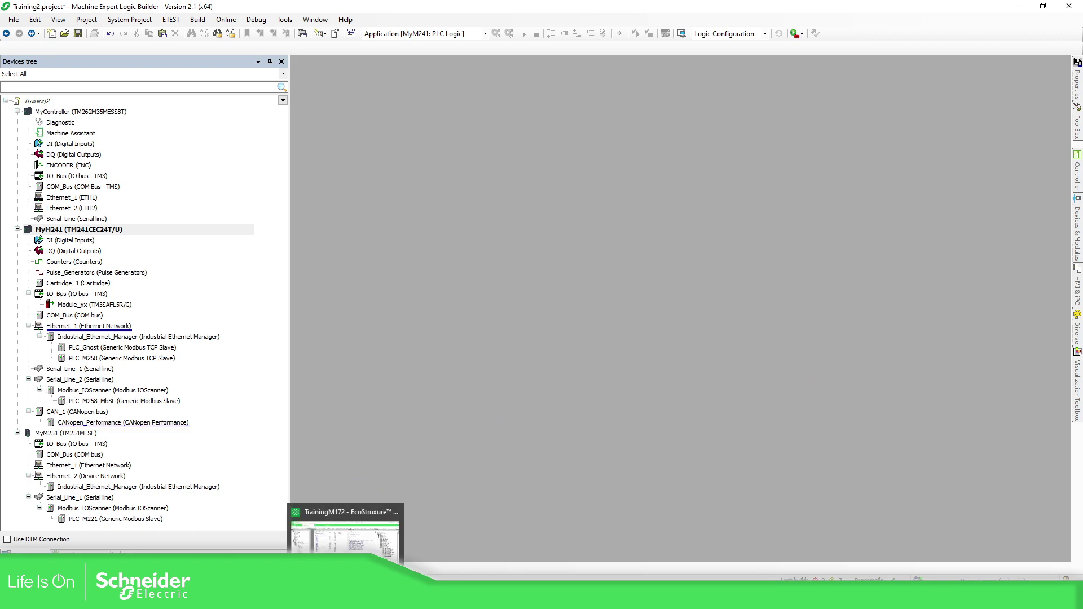
# Return to the M172 HVAC project and check PLC_M241_RD1 and WR1 both read 0
pyautogui.click(347, 516)
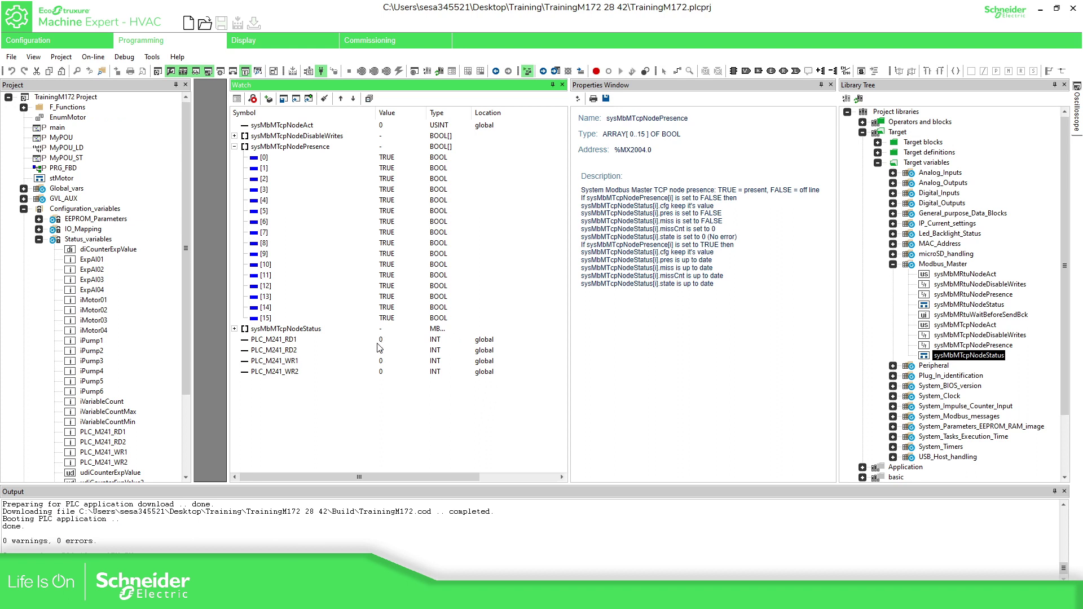
pyautogui.click(388, 341)
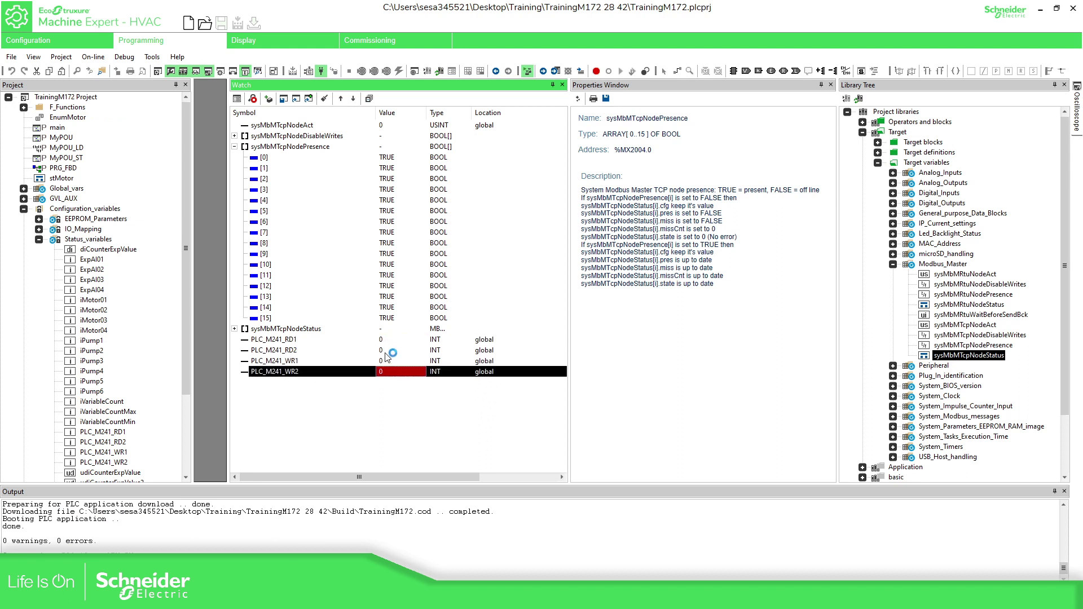
pyautogui.click(386, 361)
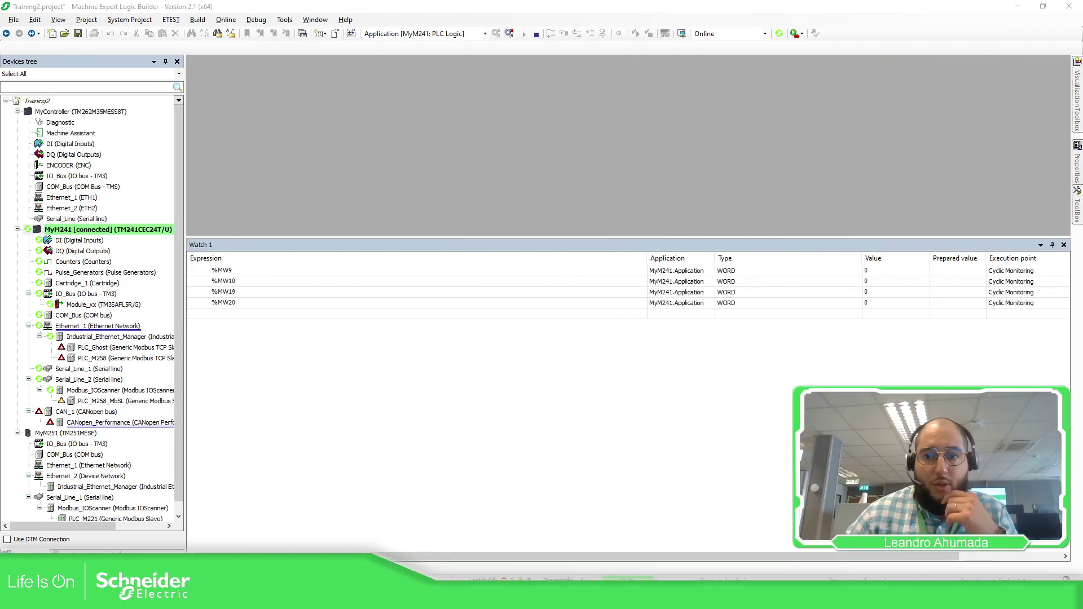
# Write prepared values 11 to %MW9 and 22 to %MW10 on MyM241
pyautogui.click(960, 270)
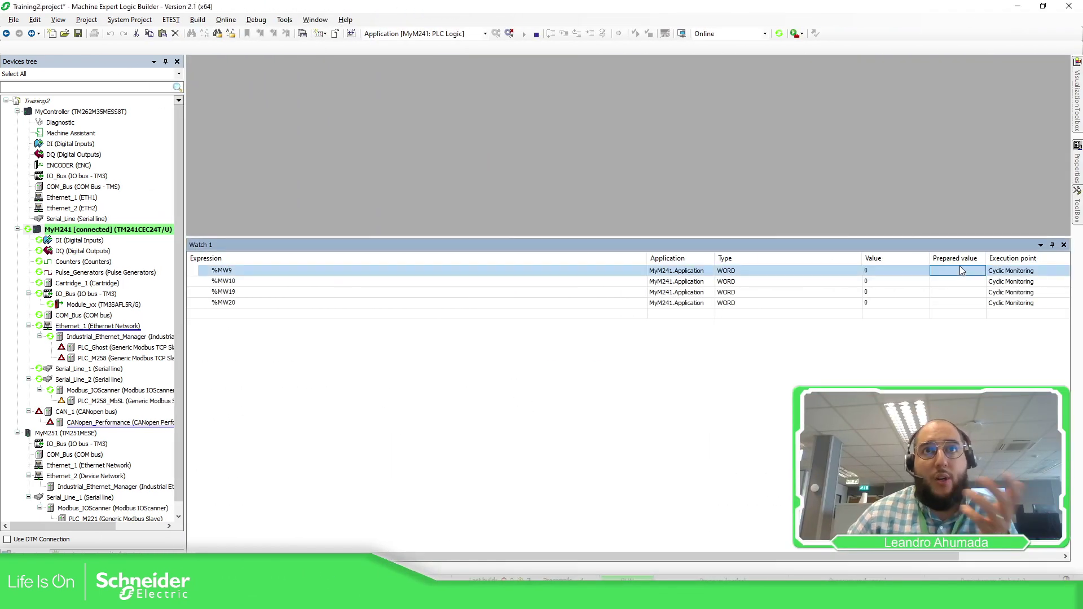
pyautogui.write('11')
pyautogui.press('Return')
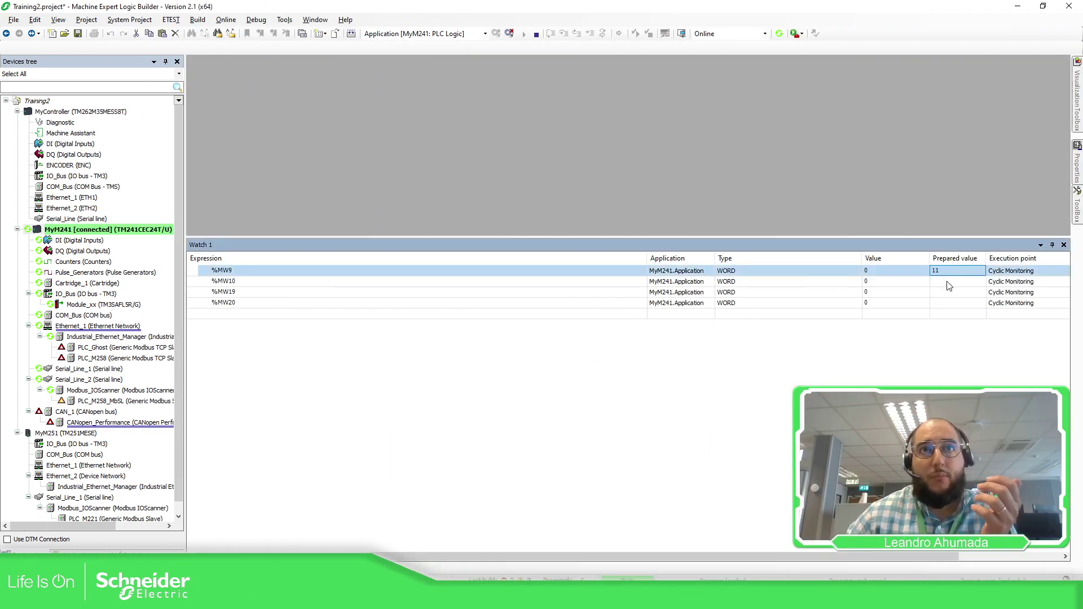
pyautogui.click(947, 282)
pyautogui.write('22')
pyautogui.press('Return')
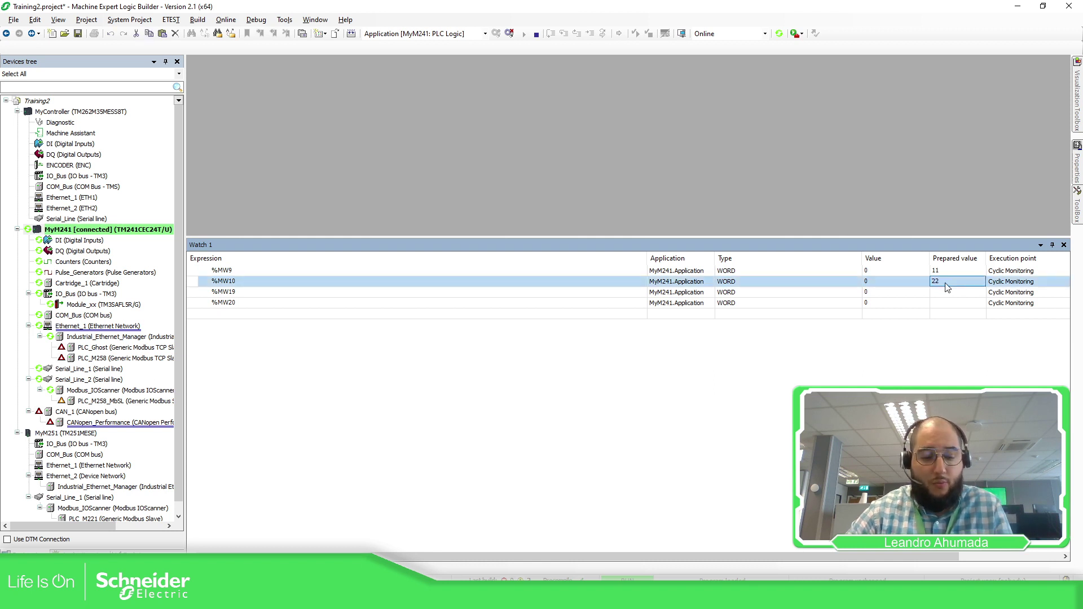
pyautogui.hotkey('ctrl', 'F7')
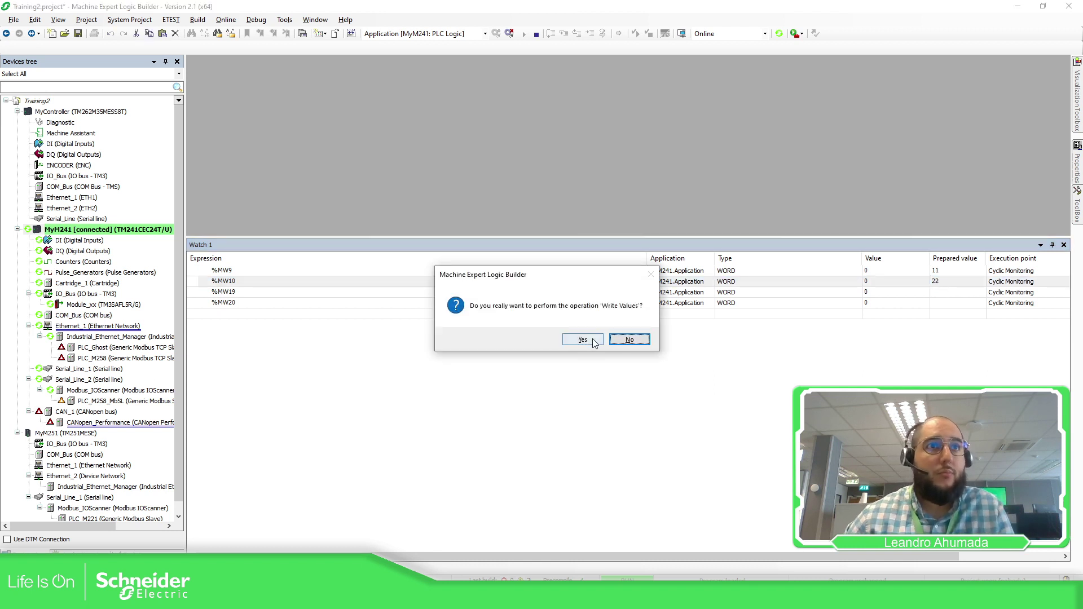
pyautogui.click(584, 340)
pyautogui.click(879, 270)
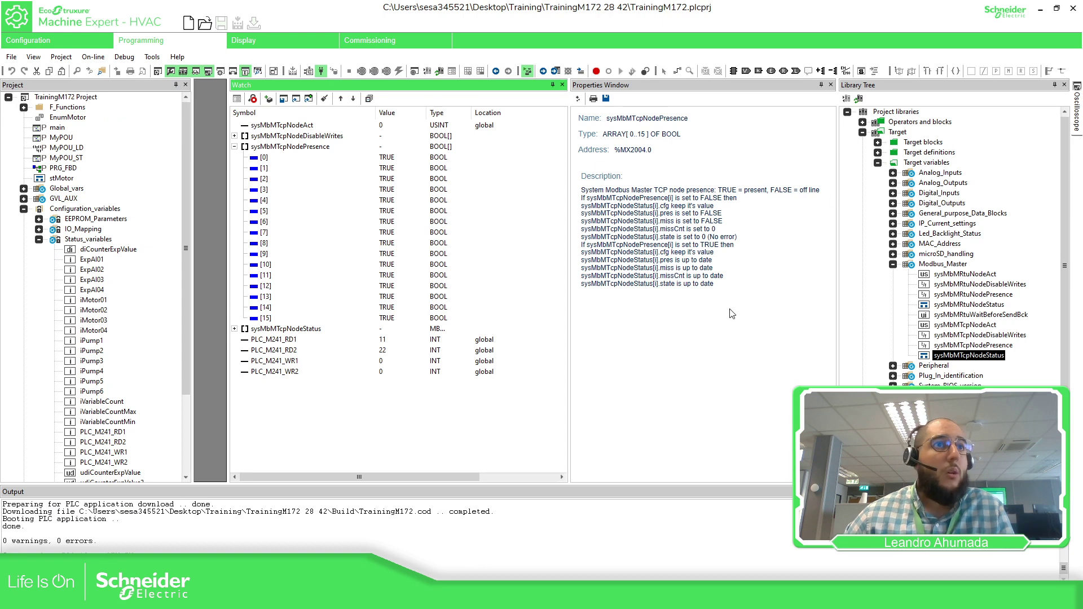
# Set sysMbMTcpNodePresence[0] to FALSE while PLC_M241_RD2 still reads 22
pyautogui.click(383, 350)
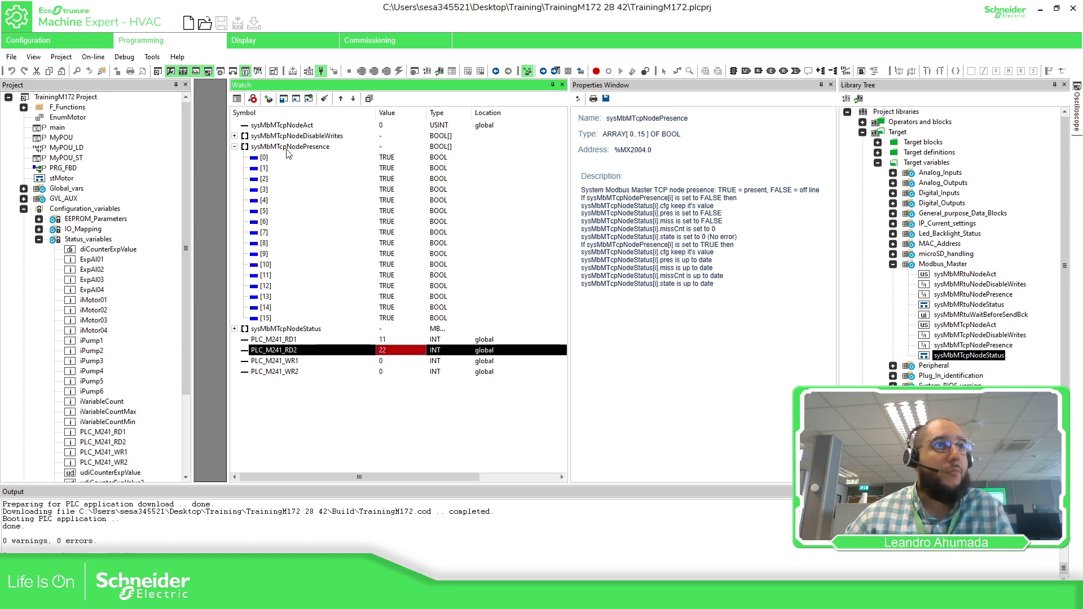
pyautogui.click(397, 157)
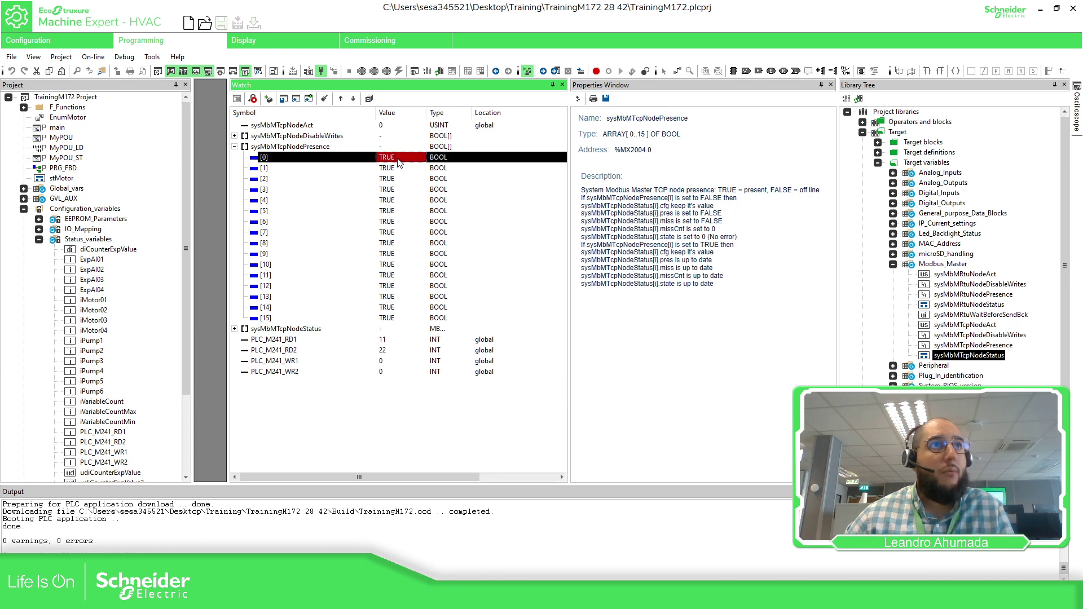
pyautogui.write('FALSE')
pyautogui.press('Return')
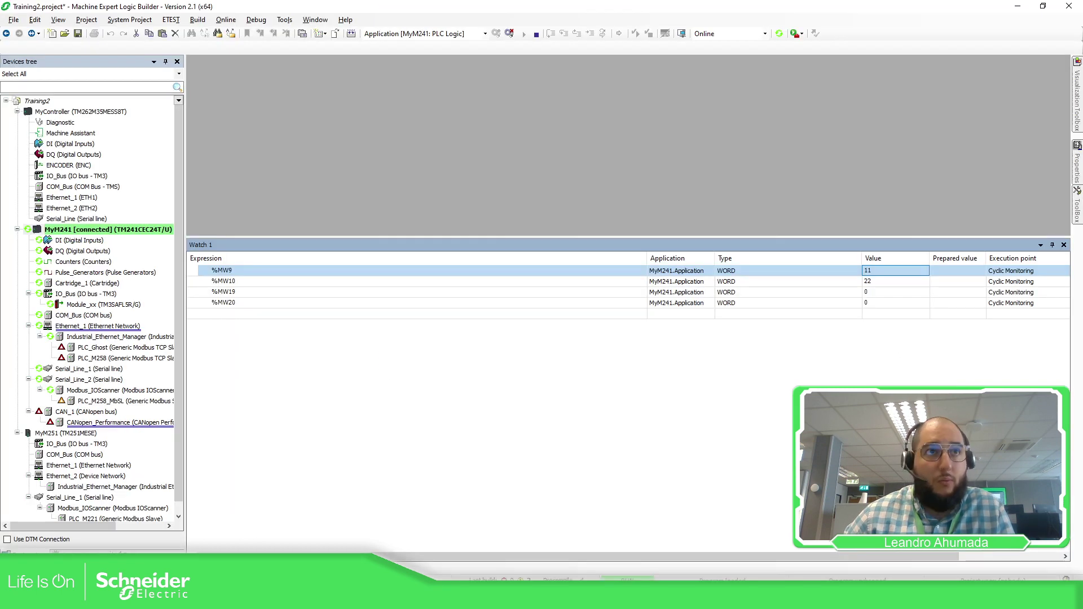
# Write new prepared values 111 to %MW9 and 222 to %MW10 on MyM241
pyautogui.click(952, 272)
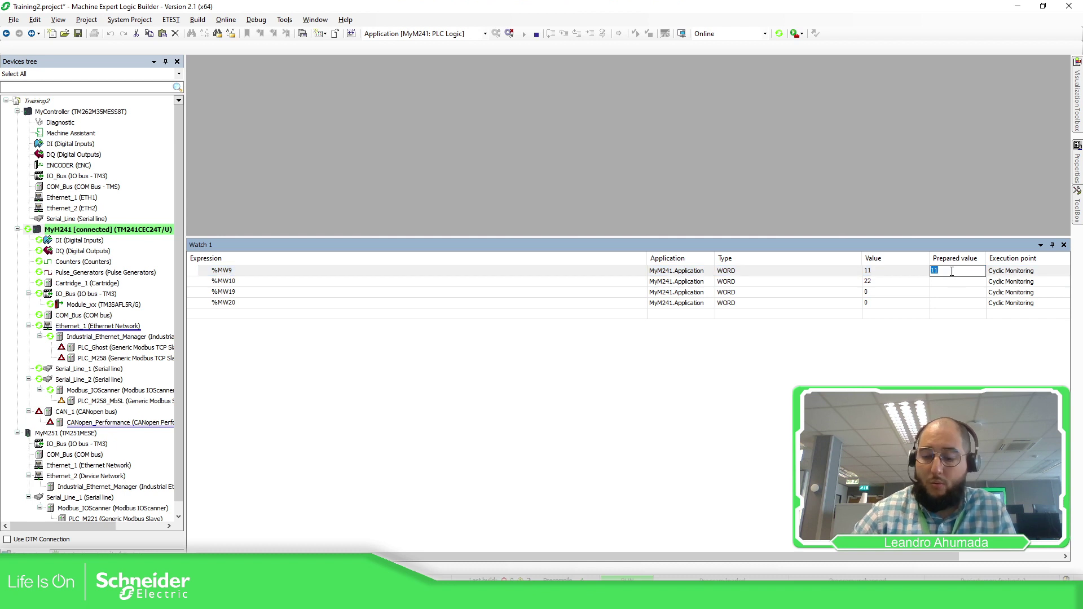
pyautogui.write('111')
pyautogui.click(938, 285)
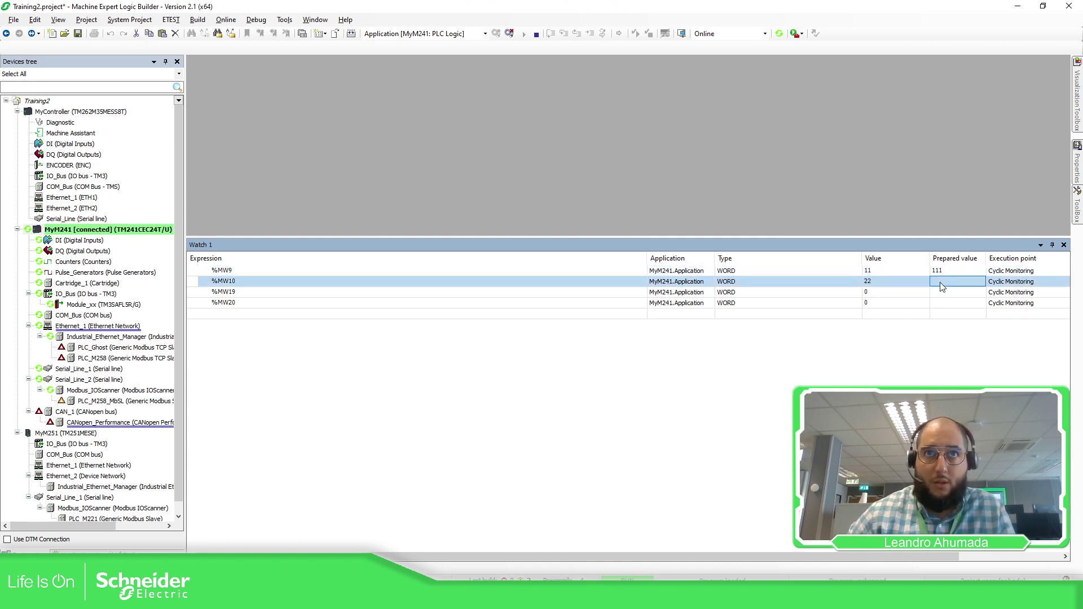
pyautogui.write('222')
pyautogui.press('Return')
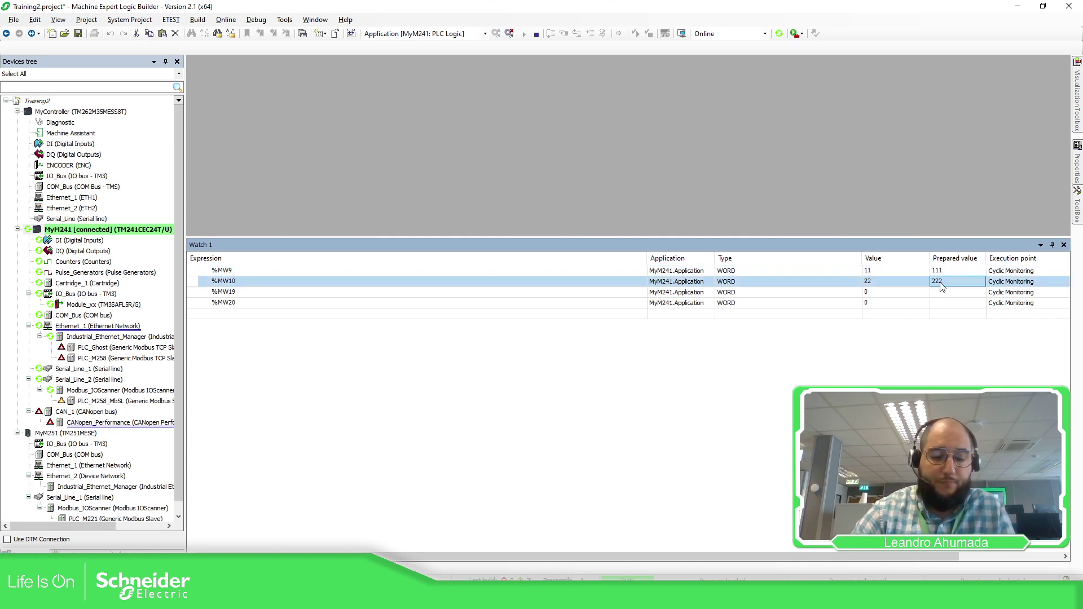
pyautogui.hotkey('ctrl', 'F7')
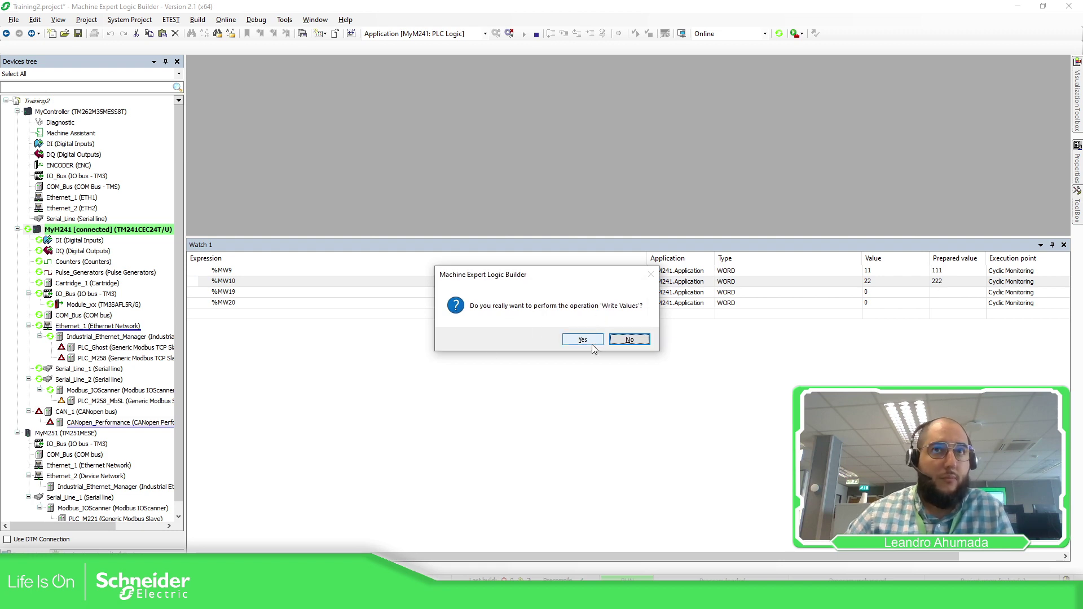
pyautogui.click(583, 339)
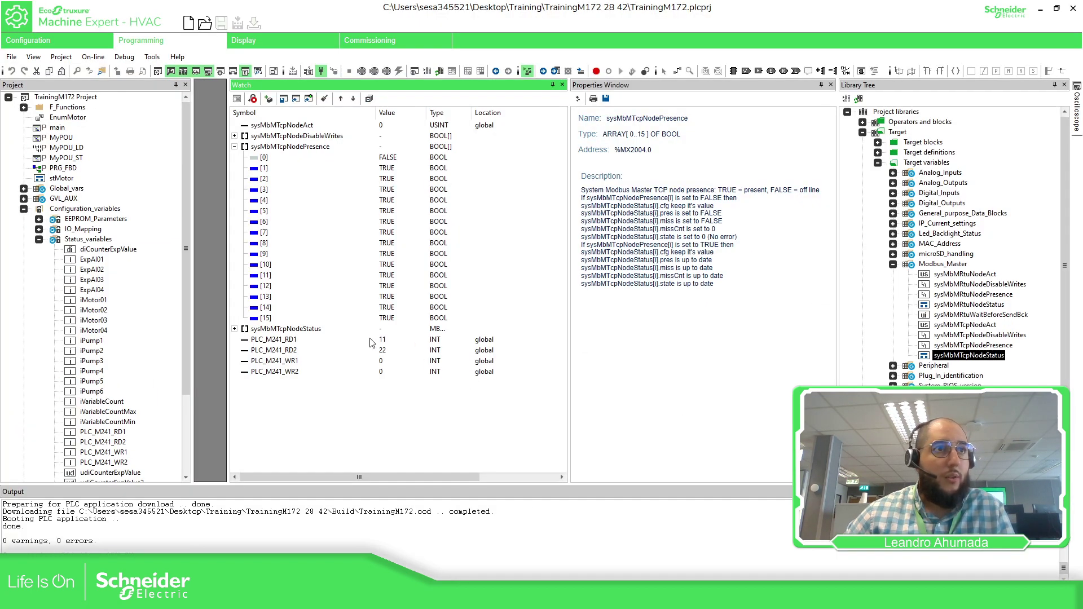
# Restore sysMbMTcpNodePresence[0] to TRUE and confirm RD1 and RD2 update to 111 and 222
pyautogui.click(370, 339)
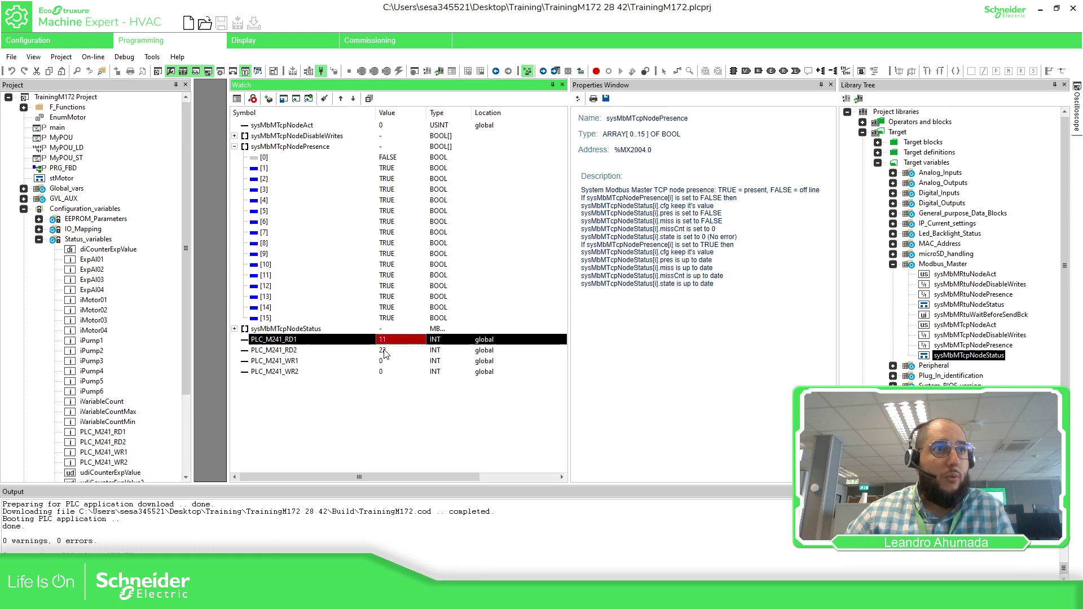
pyautogui.press('Down')
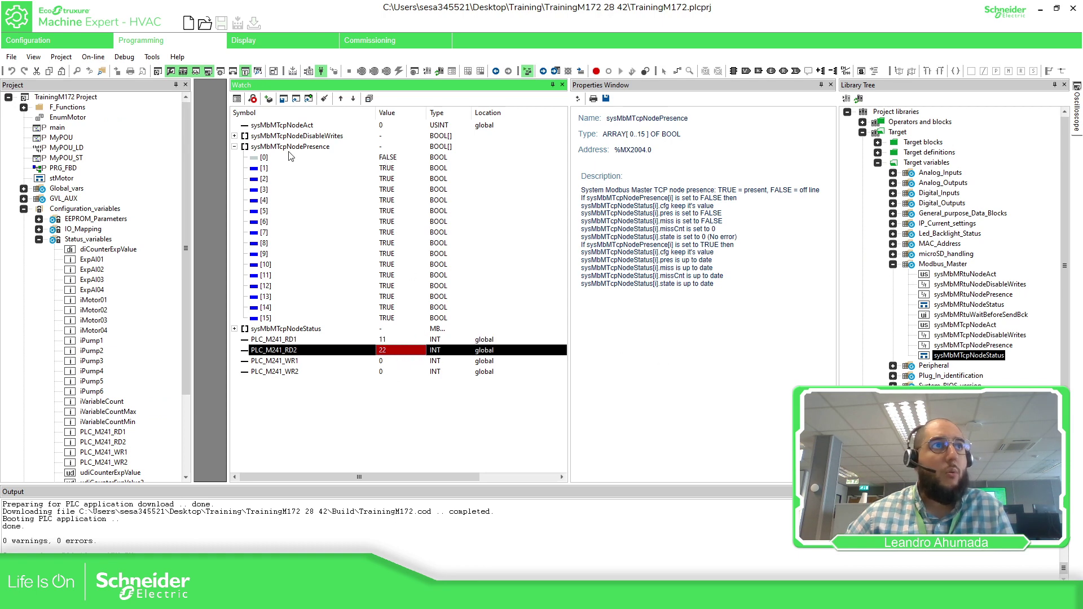
pyautogui.click(281, 158)
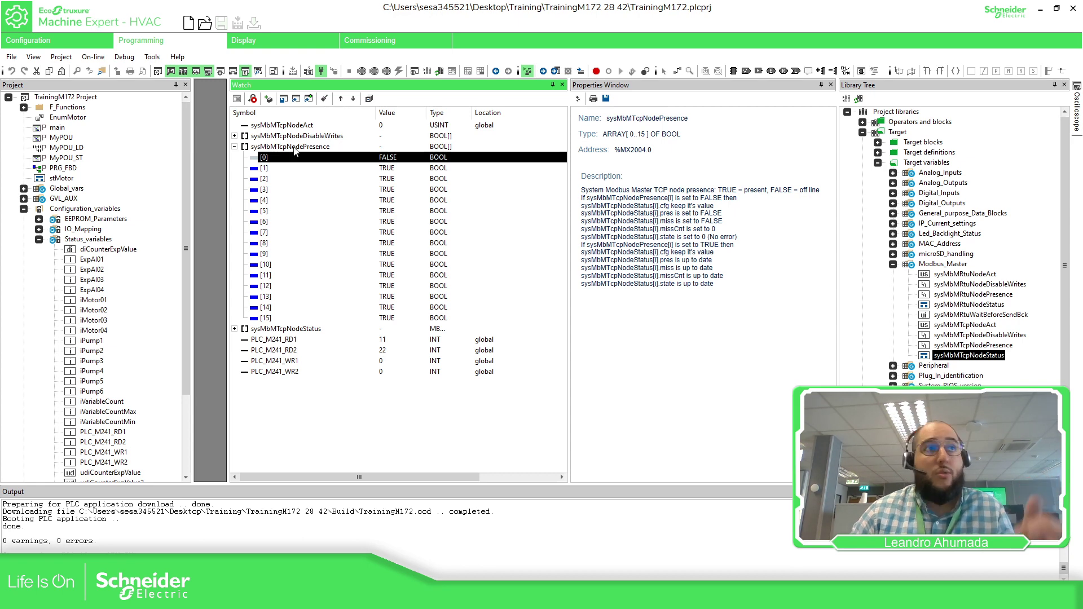
pyautogui.click(398, 159)
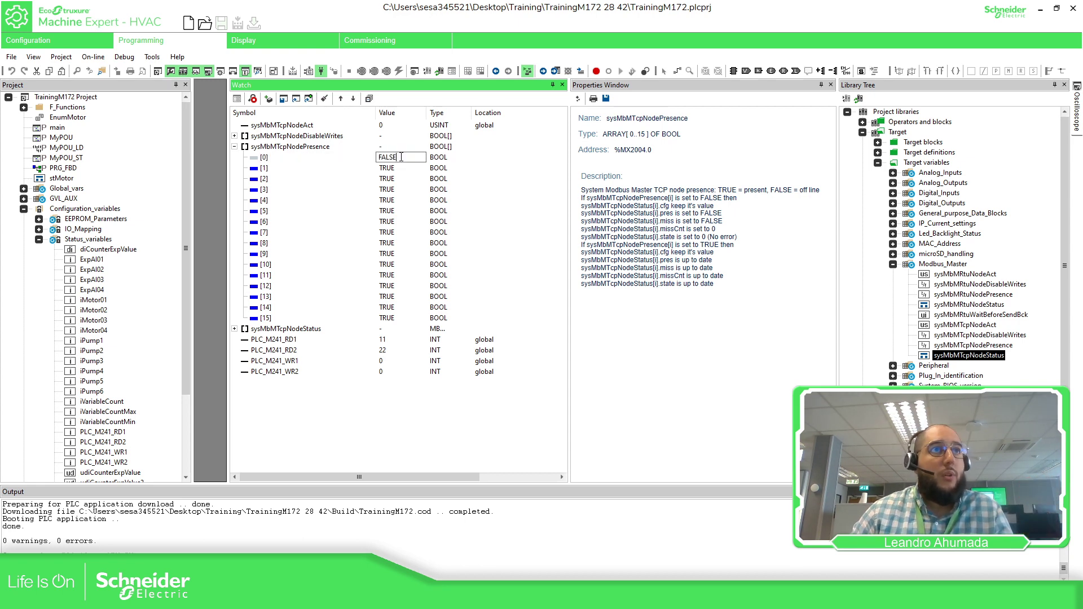
pyautogui.write('TRUE')
pyautogui.press('Return')
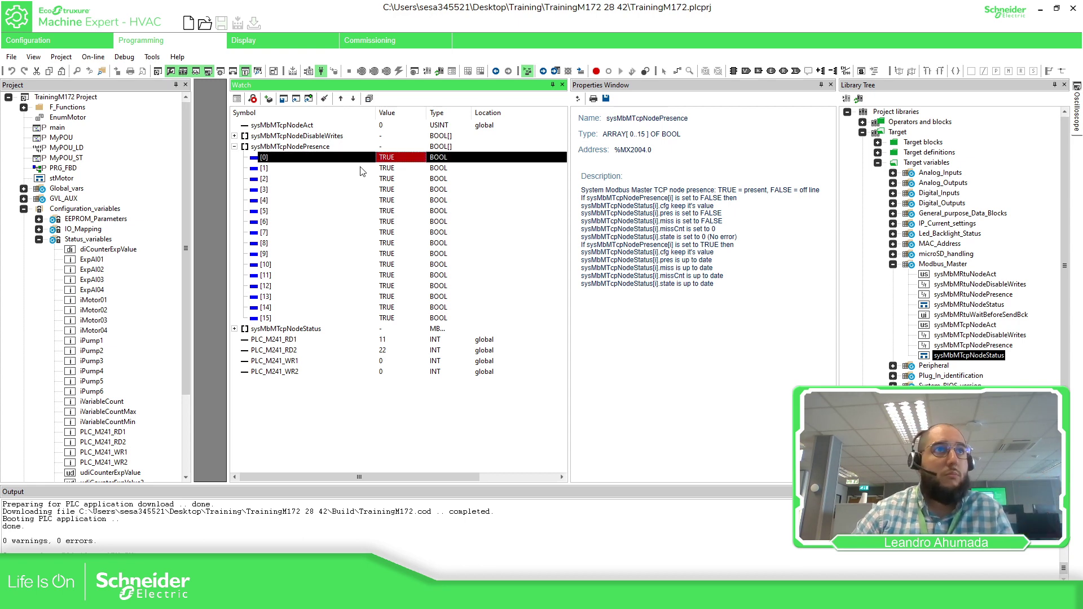
pyautogui.click(389, 349)
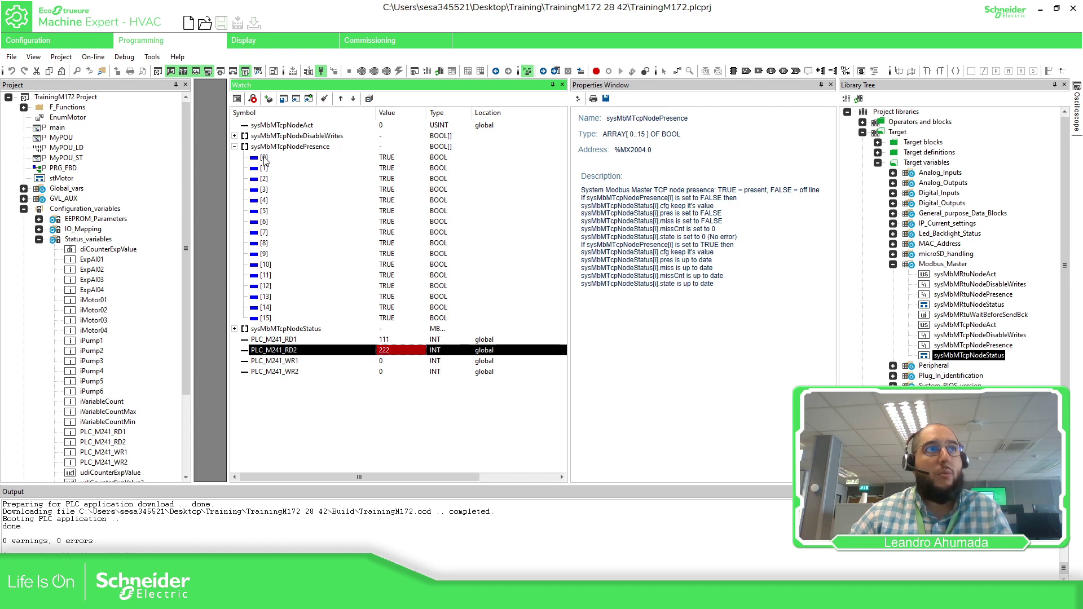
pyautogui.click(264, 158)
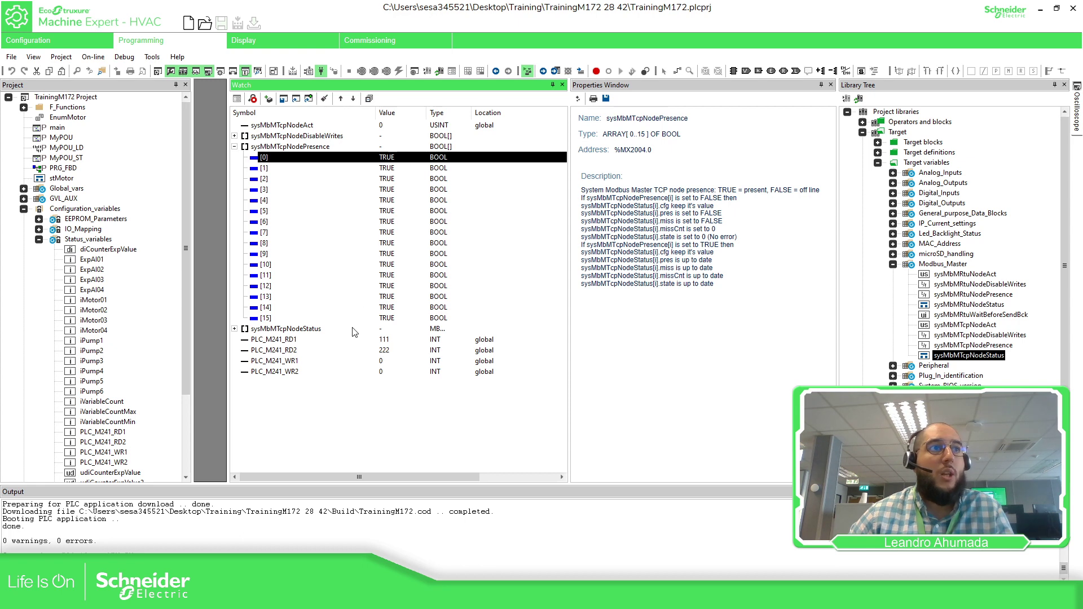
# Swap the expanded presence array for sysMbMTcpNodeDisableWrites, then select node 0's flag and PLC_M241_WR1
pyautogui.click(235, 147)
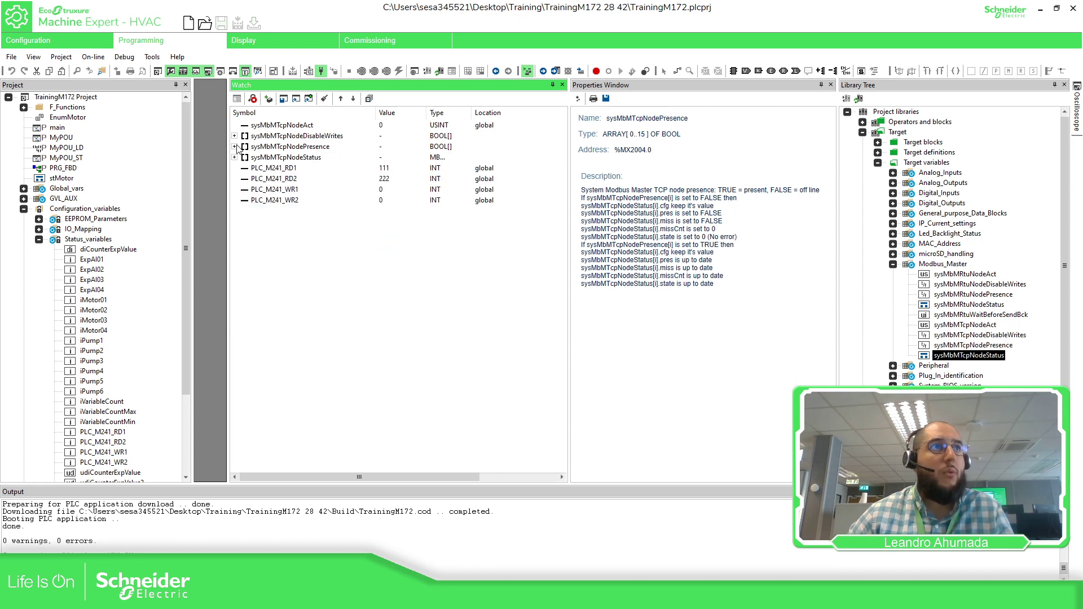
pyautogui.click(235, 136)
pyautogui.click(394, 149)
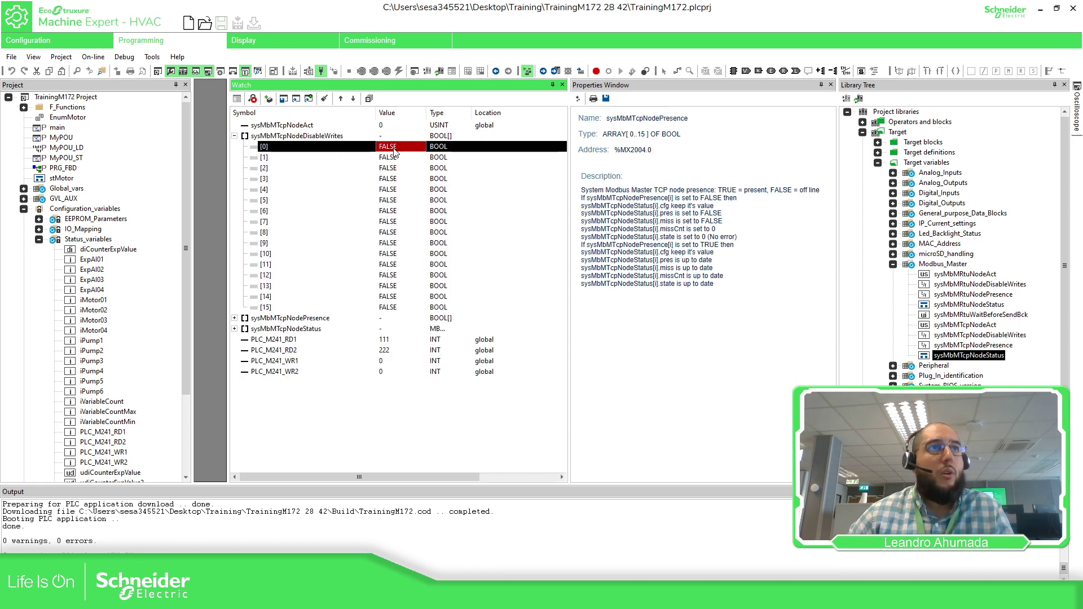
pyautogui.click(388, 364)
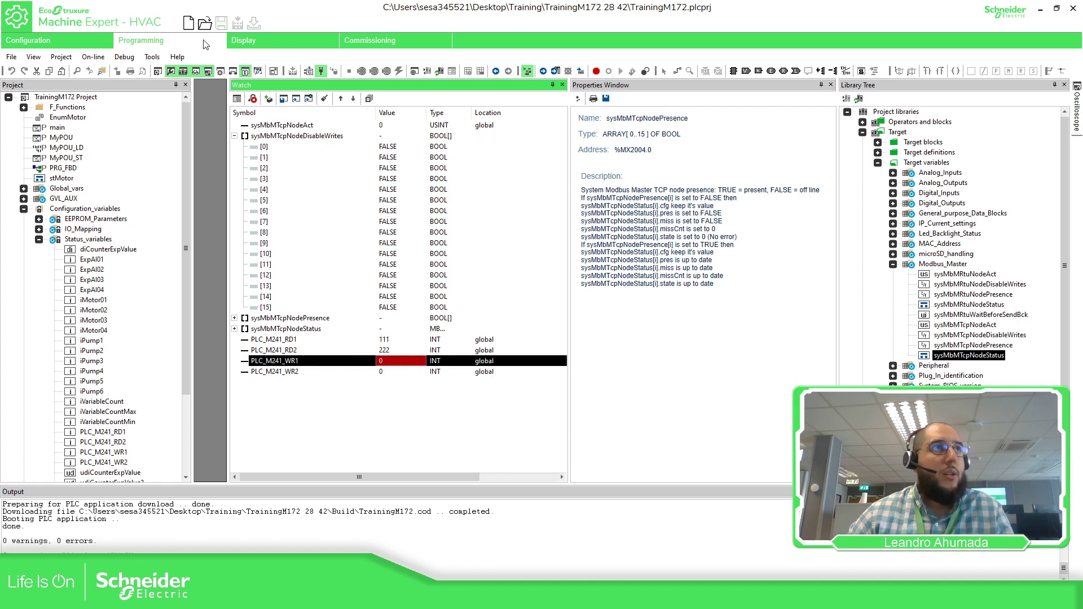
pyautogui.click(85, 38)
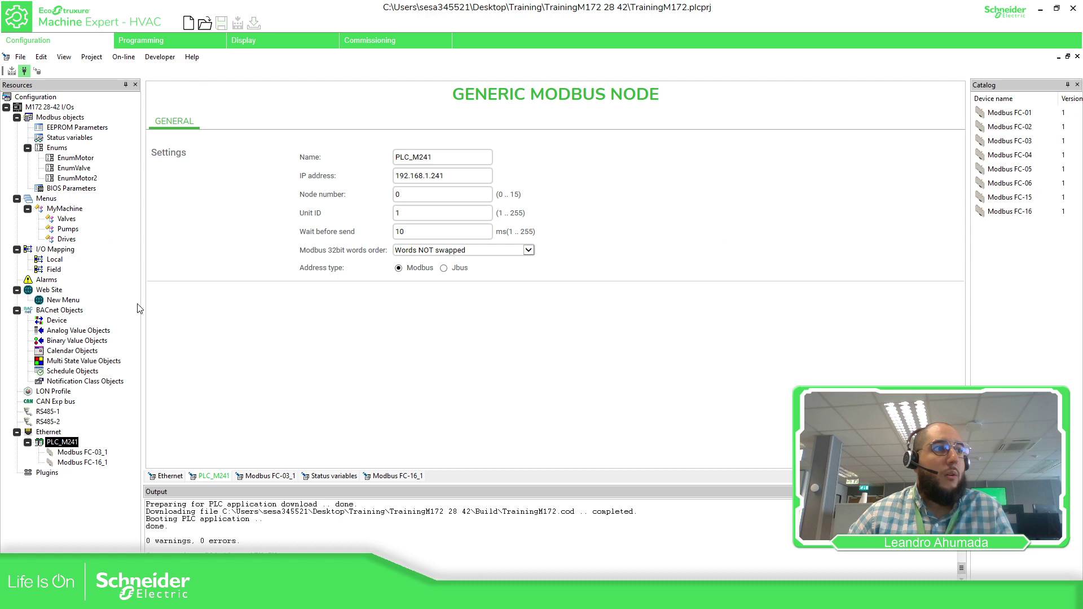
pyautogui.click(90, 463)
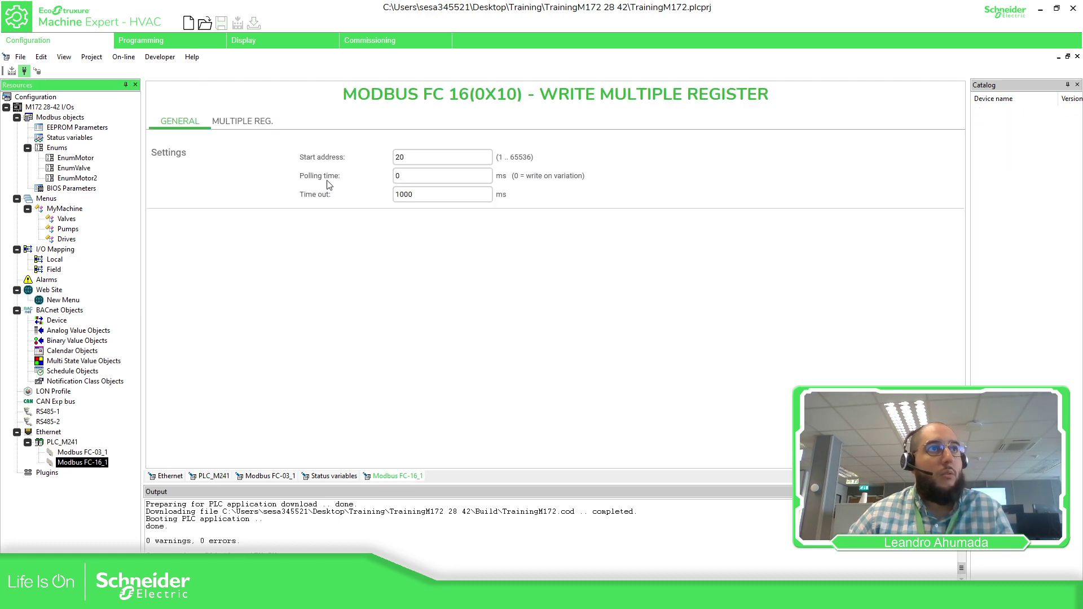
pyautogui.click(165, 43)
pyautogui.click(383, 363)
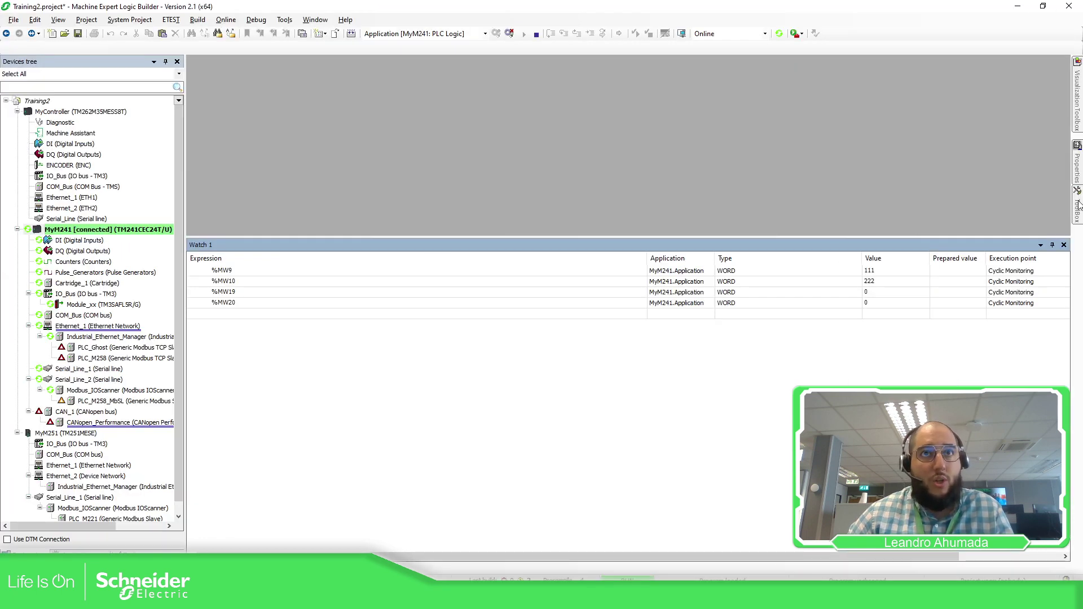
# Prepare 333 for %MW19 and 444 for %MW20 in Watch 1 and write them to MyM241
pyautogui.click(957, 288)
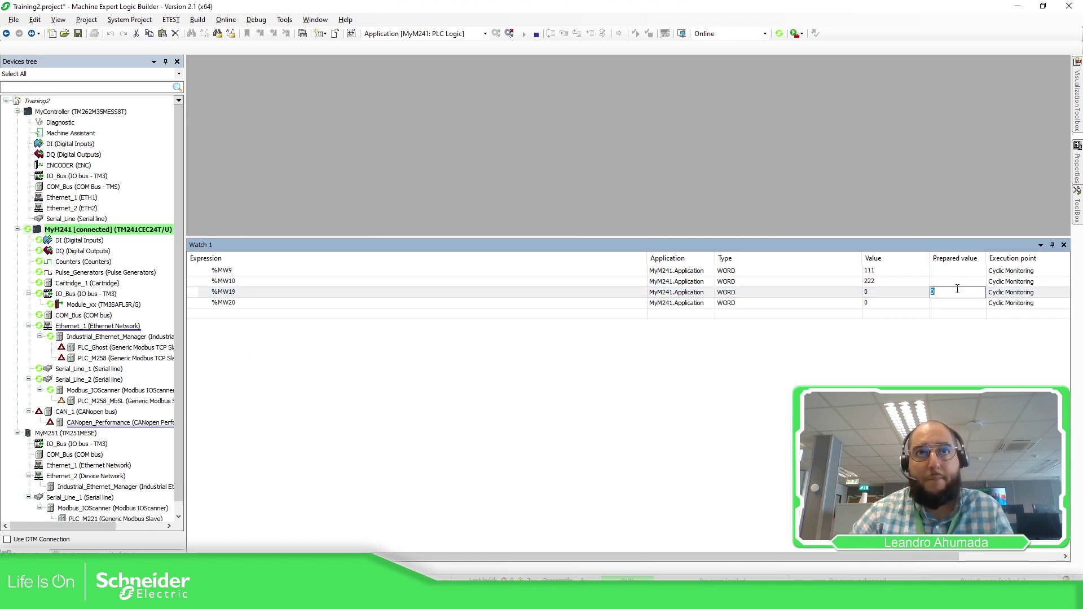
pyautogui.write('333')
pyautogui.press('Return')
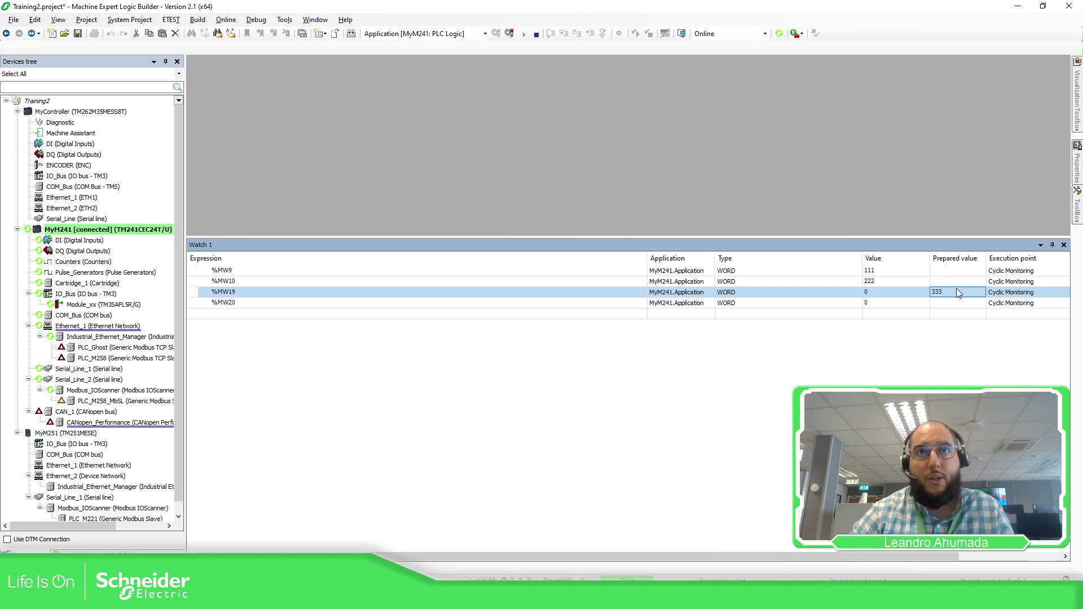
pyautogui.click(946, 303)
pyautogui.write('444')
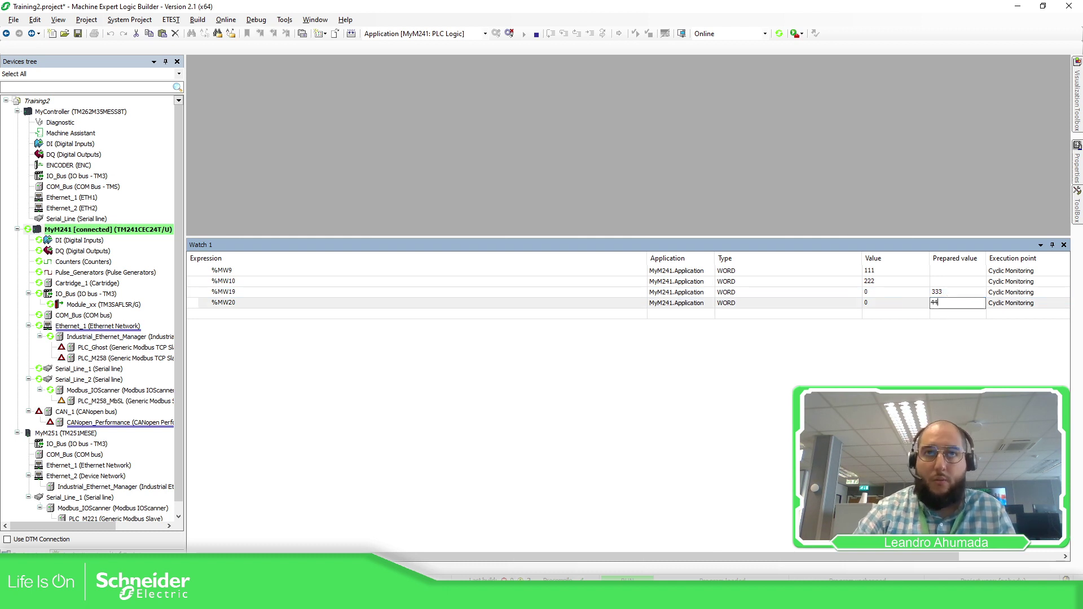
pyautogui.press('Return')
pyautogui.hotkey('ctrl', 'F7')
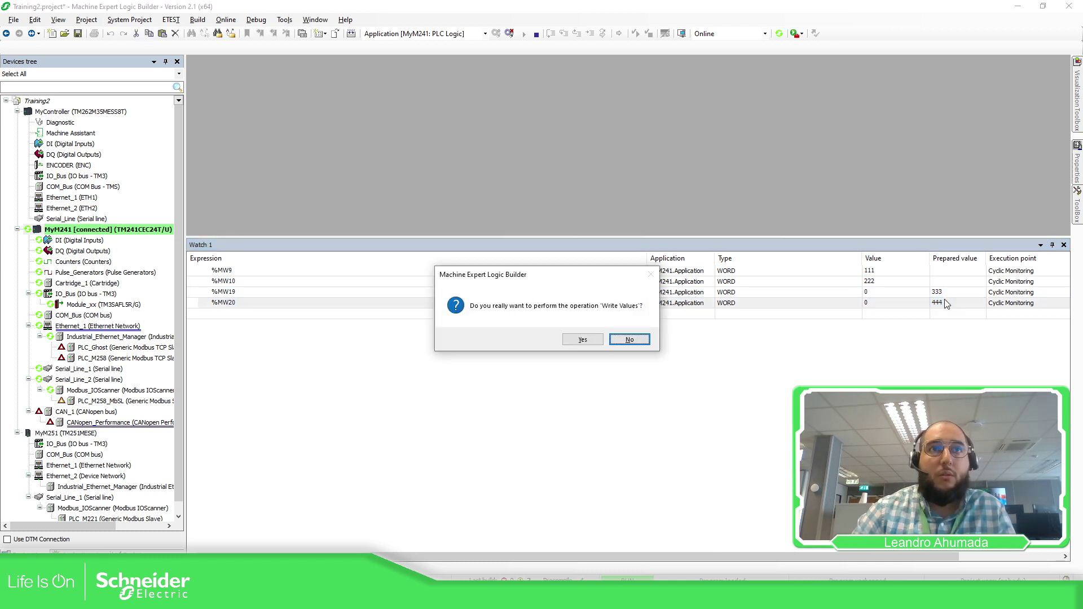
pyautogui.click(584, 341)
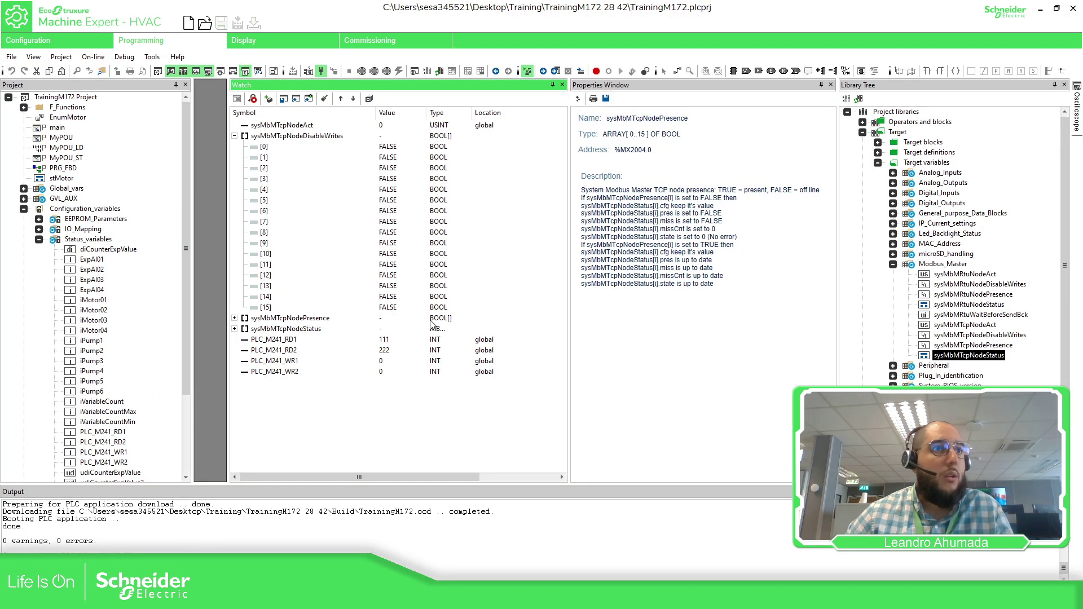
# Set the HVAC watch values PLC_M241_WR1 to 3 and PLC_M241_WR2 to 4
pyautogui.click(379, 364)
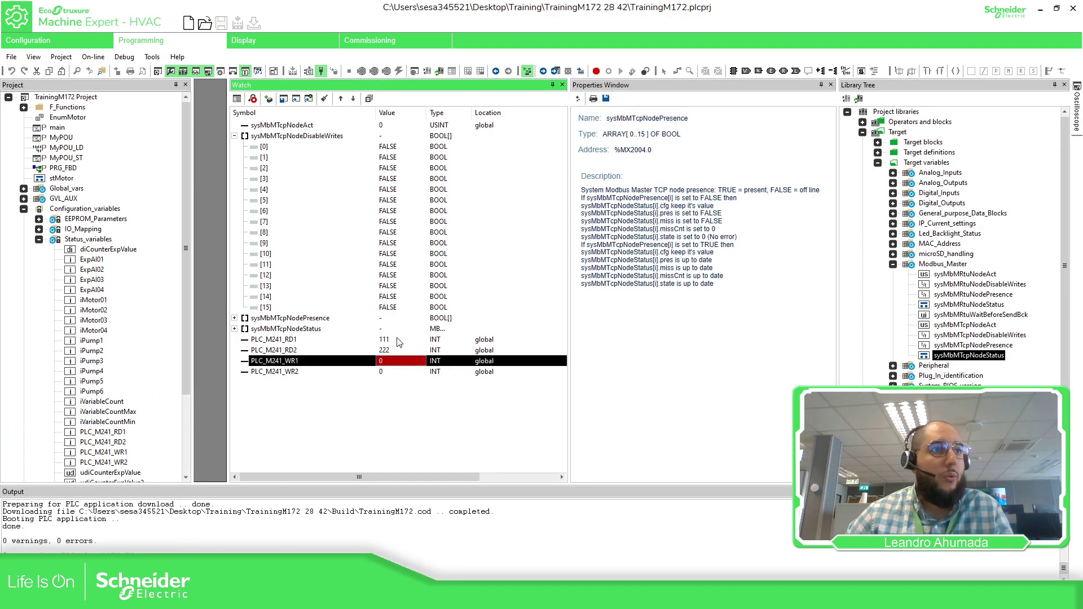
pyautogui.click(397, 365)
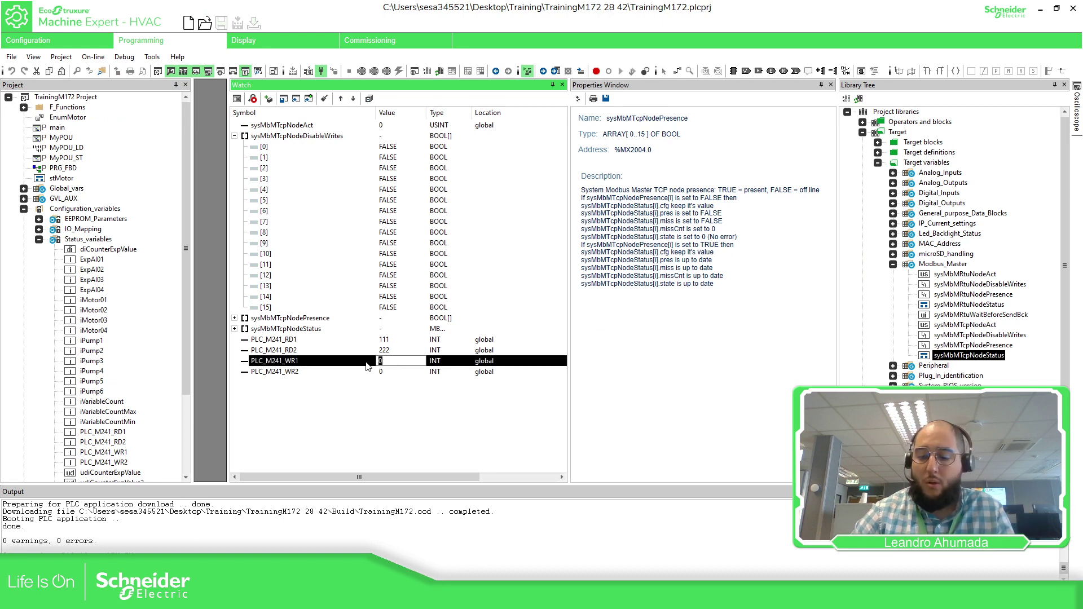
pyautogui.write('3')
pyautogui.click(397, 378)
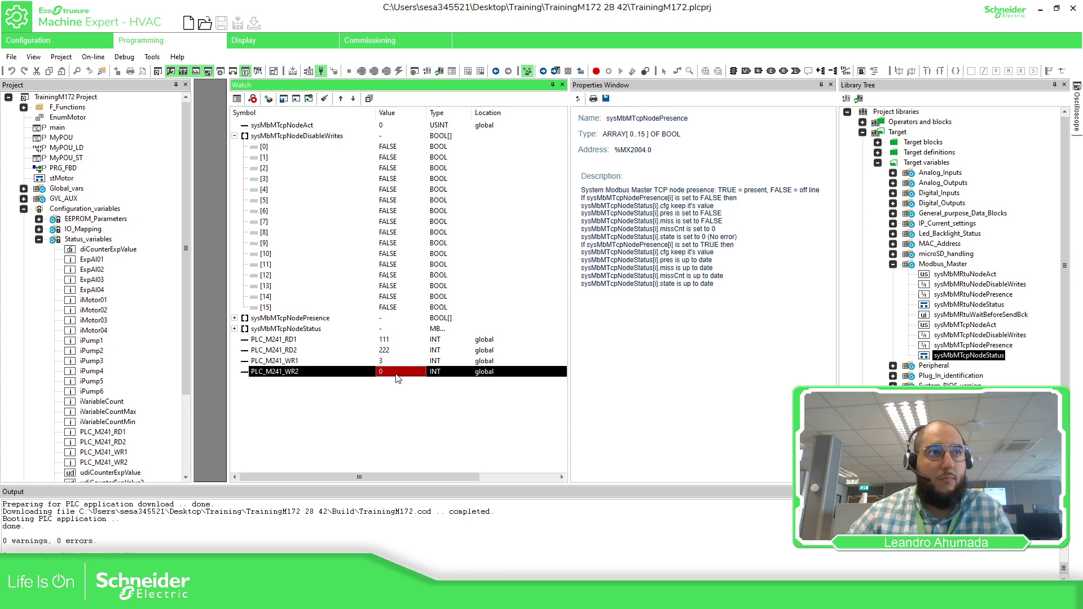
pyautogui.click(398, 373)
pyautogui.write('4')
pyautogui.press('Return')
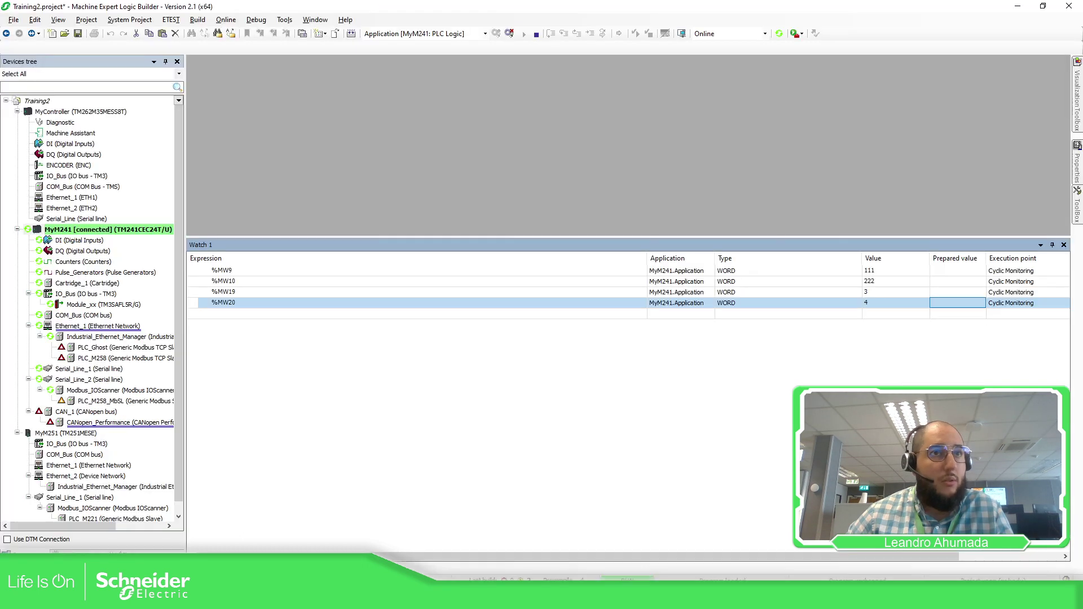
# Prepare 30 for %MW19 and 40 for %MW20 in Watch 1 and write them with Ctrl+F7
pyautogui.click(953, 282)
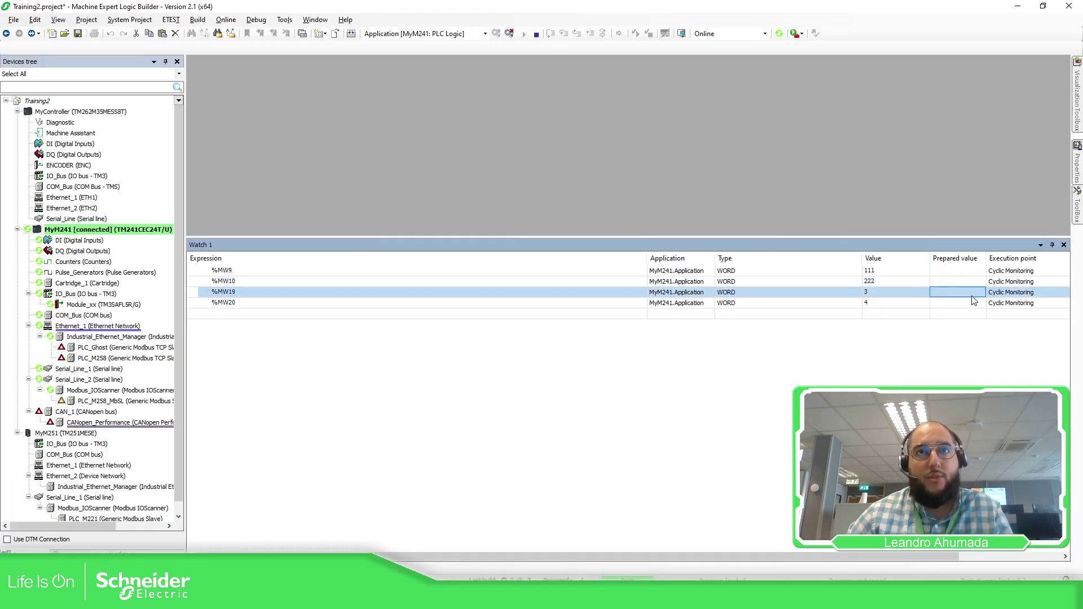
pyautogui.click(974, 298)
pyautogui.write('30')
pyautogui.press('Return')
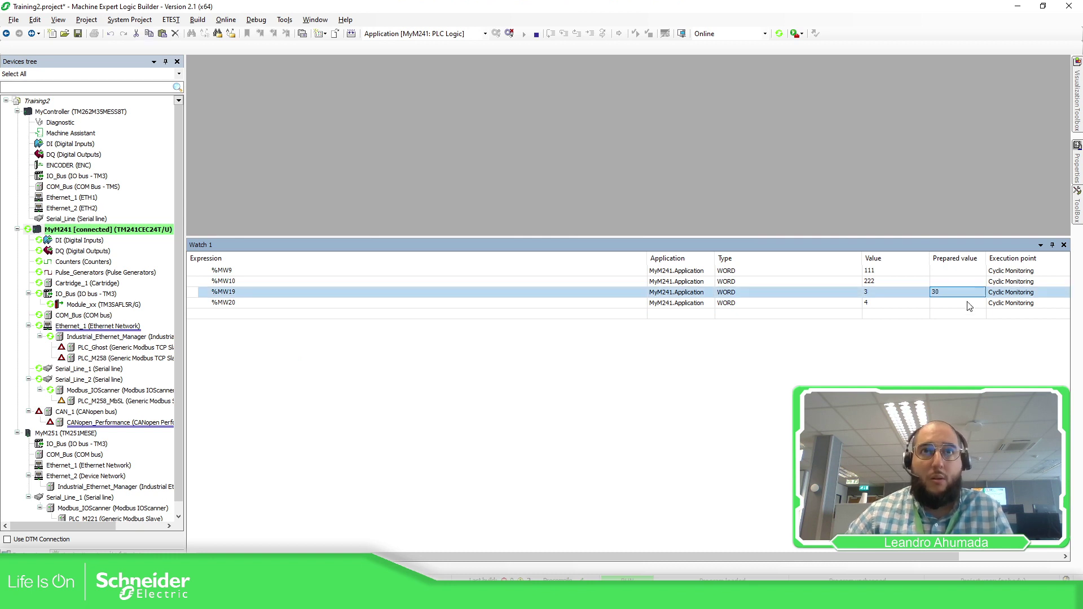
pyautogui.click(966, 303)
pyautogui.write('40')
pyautogui.press('Return')
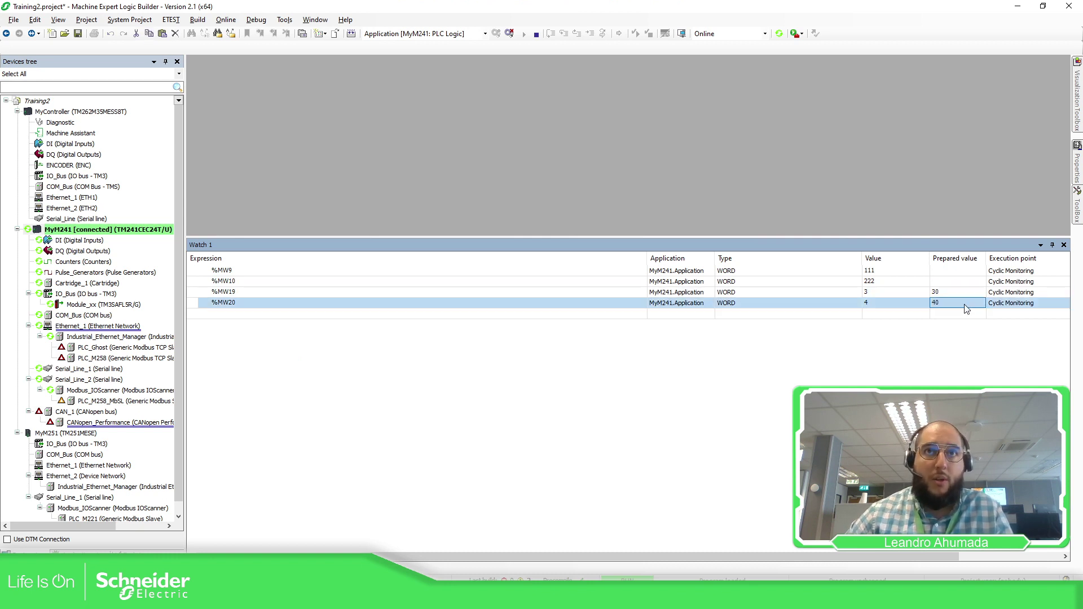
pyautogui.click(915, 310)
pyautogui.hotkey('ctrl', 'F7')
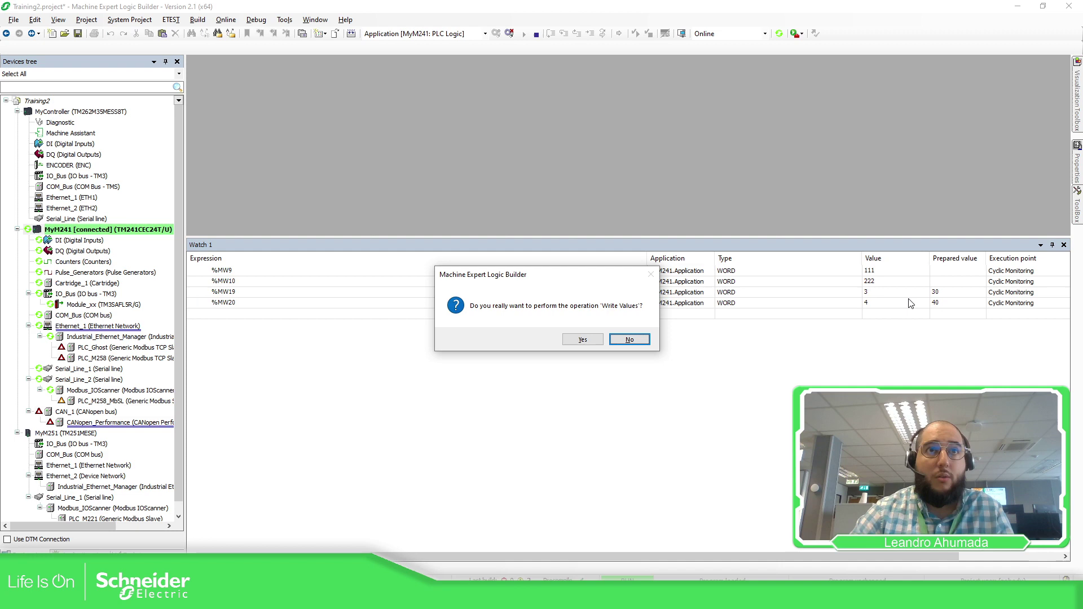
pyautogui.click(583, 340)
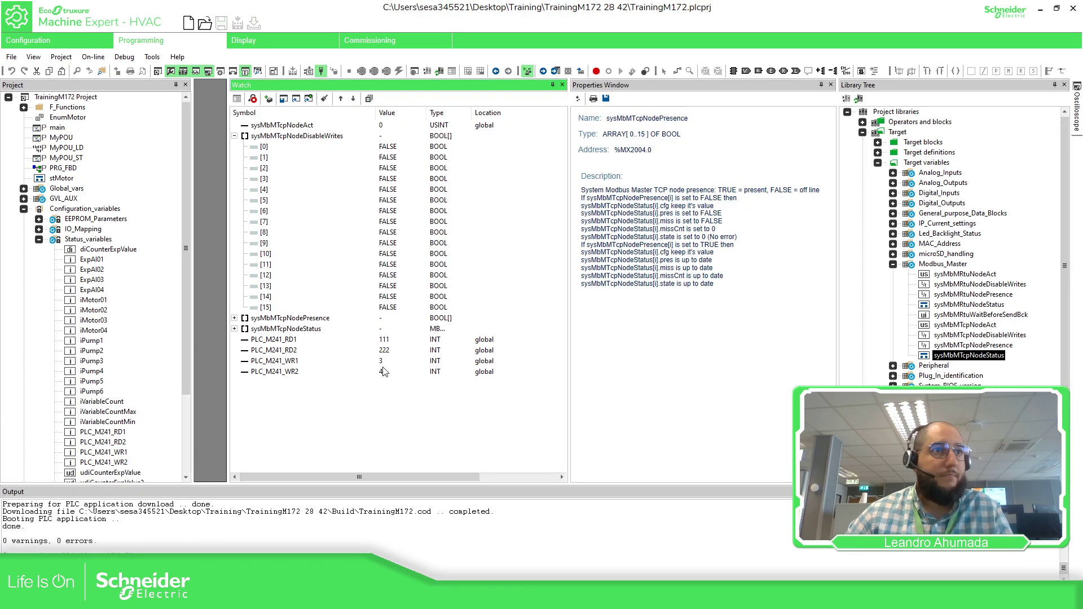
# Enter 333 for PLC_M241_WR1 and 444 for PLC_M241_WR2 in the HVAC Watch window
pyautogui.click(382, 364)
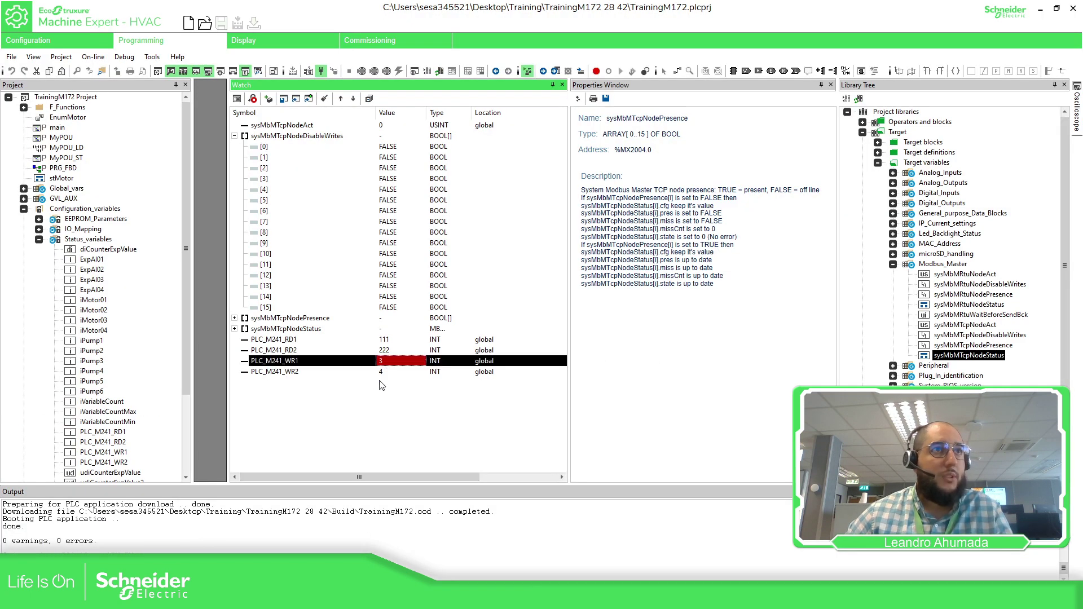
pyautogui.click(402, 150)
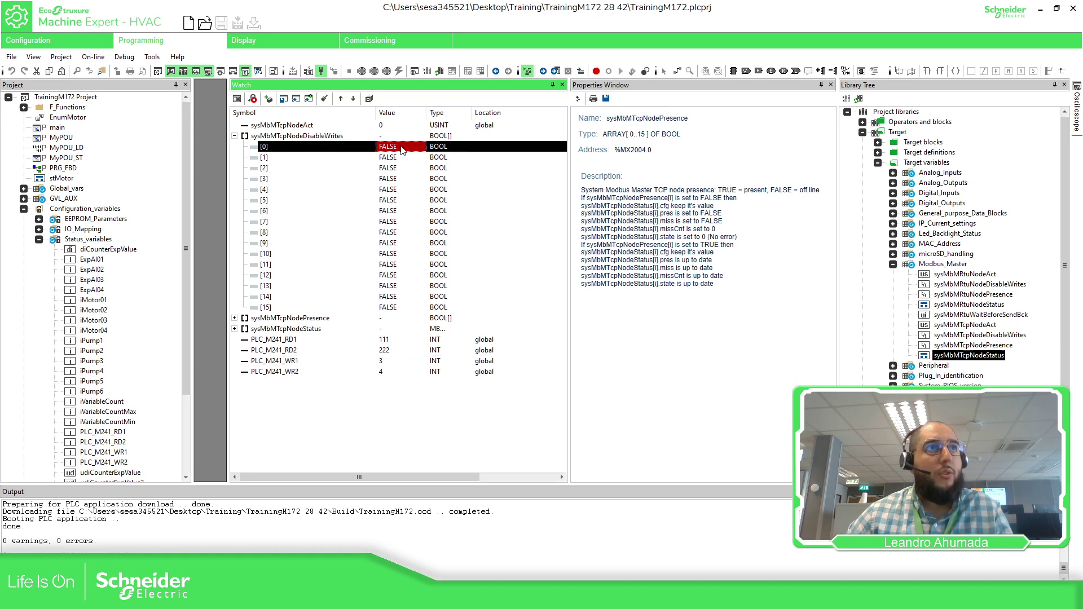
pyautogui.click(388, 365)
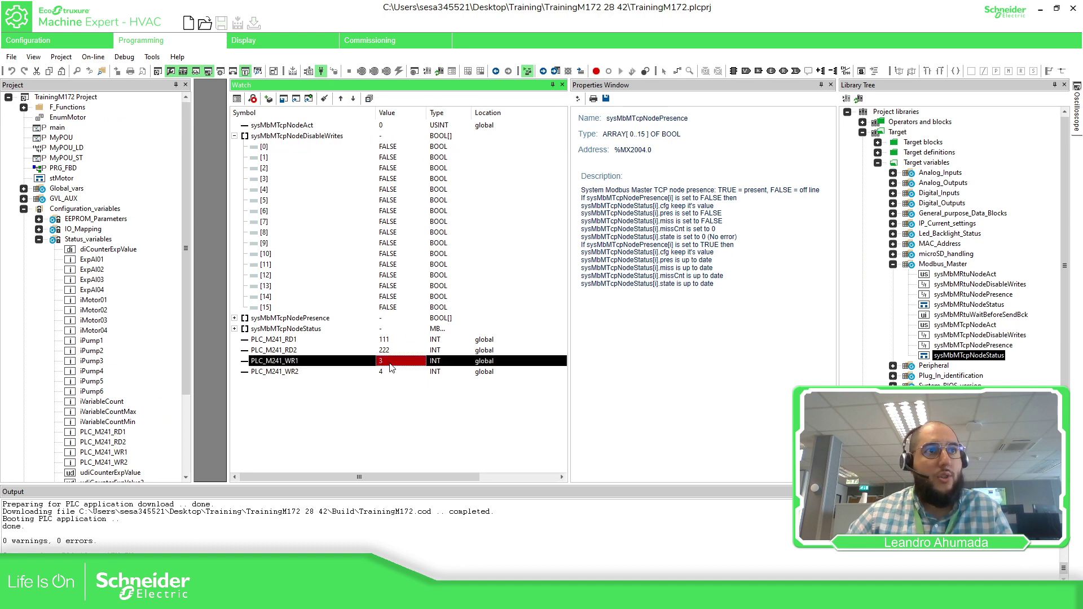
pyautogui.doubleClick(390, 366)
pyautogui.write('333')
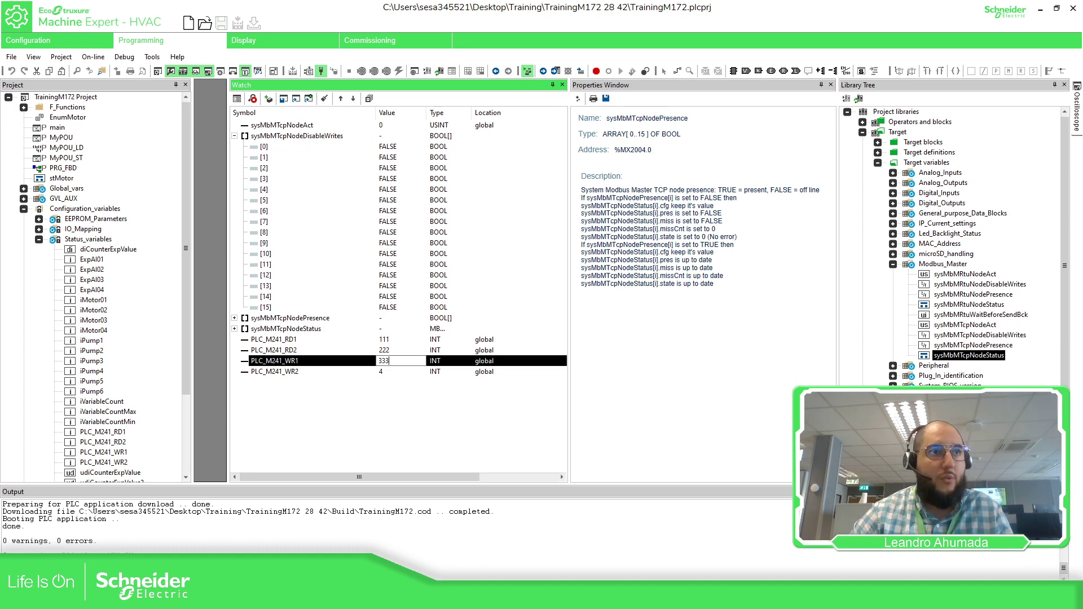
pyautogui.press('Return')
pyautogui.click(382, 373)
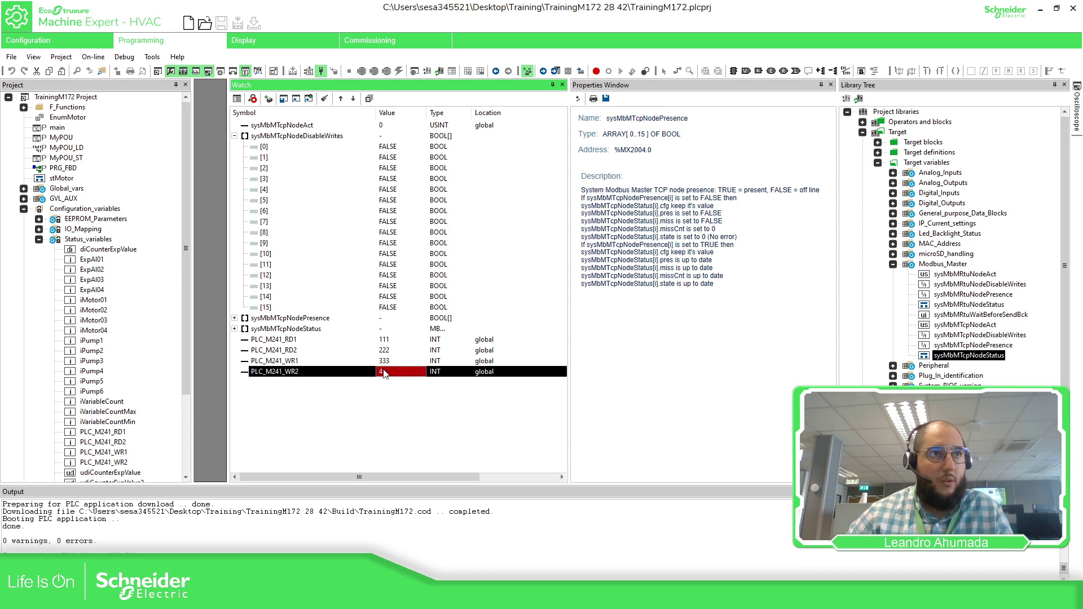
pyautogui.doubleClick(382, 373)
pyautogui.write('444')
pyautogui.press('Return')
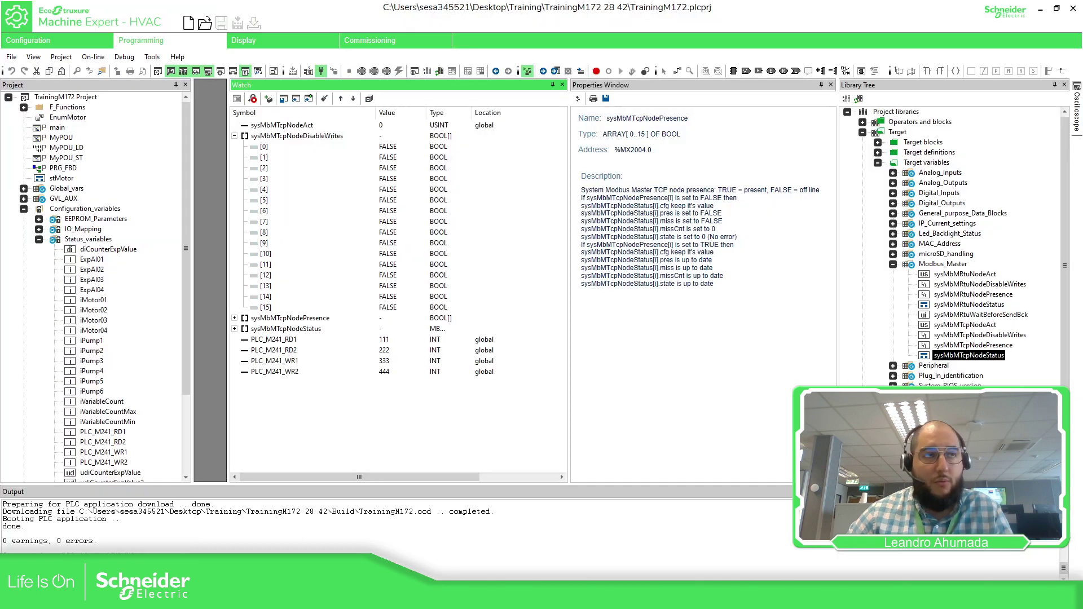
# Set sysMbMTcpNodeDisableWrites[0] to TRUE in the HVAC Watch window
pyautogui.click(398, 146)
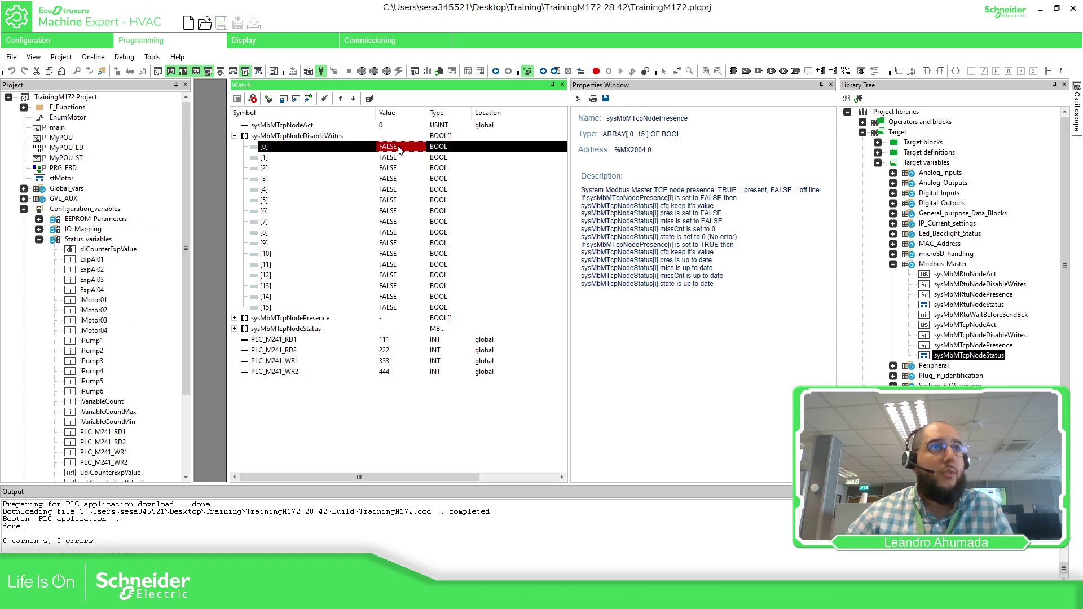
pyautogui.write('TRUE')
pyautogui.press('Return')
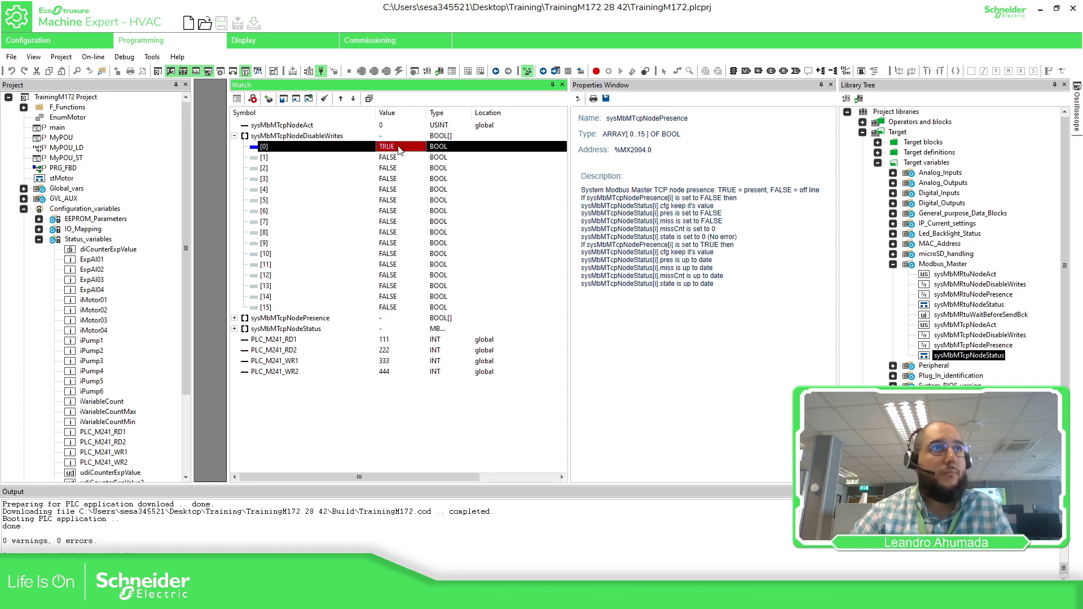
pyautogui.click(318, 138)
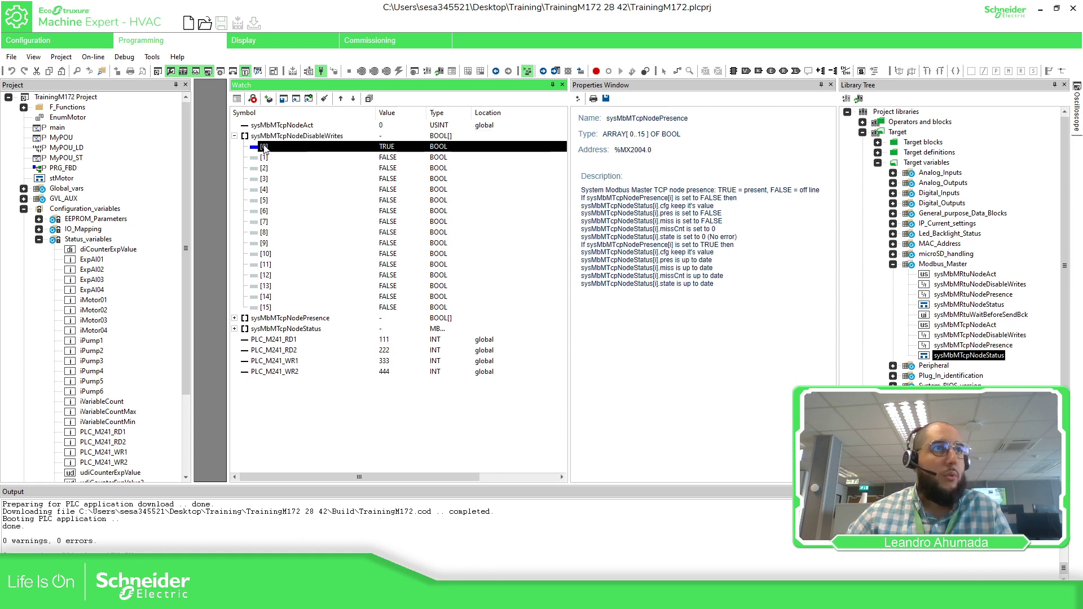
# Change PLC_M241_WR1 to 555 and PLC_M241_WR2 to 666
pyautogui.click(389, 362)
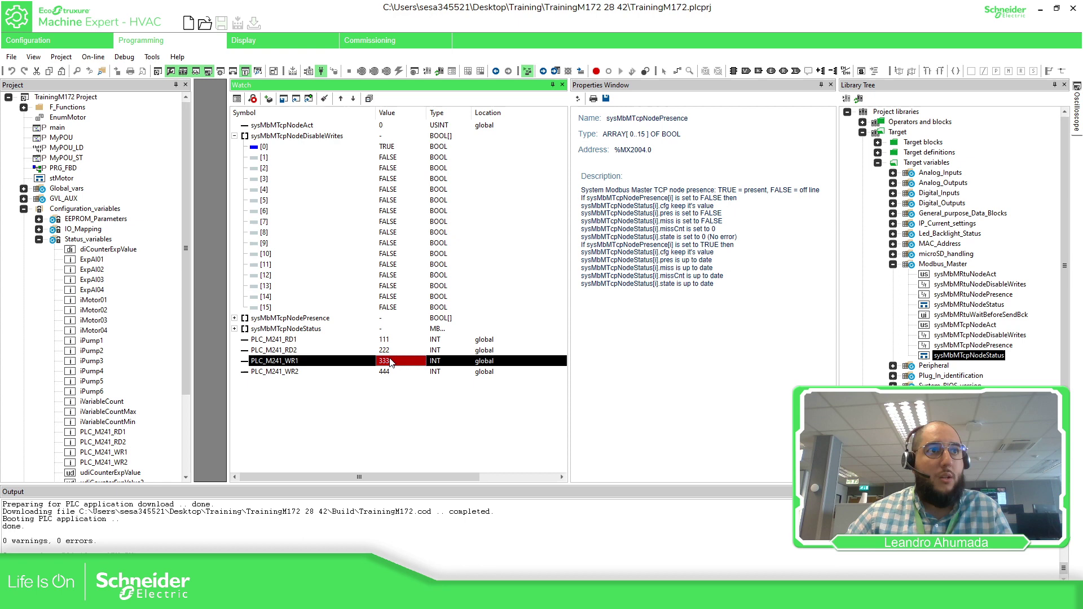
pyautogui.click(390, 361)
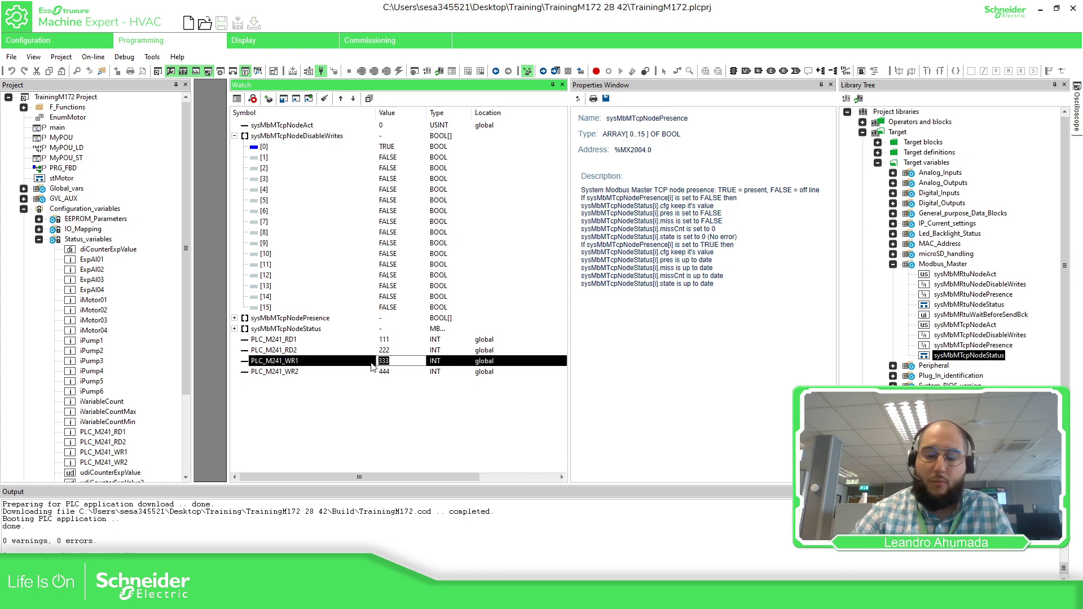
pyautogui.write('555')
pyautogui.press('Return')
pyautogui.click(386, 377)
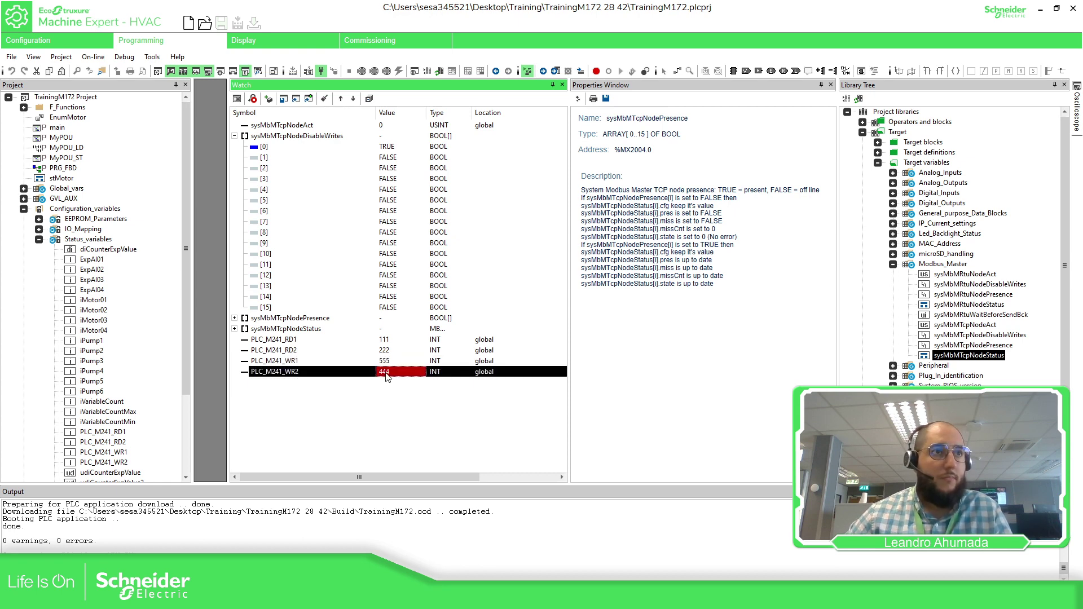
pyautogui.write('666')
pyautogui.press('Return')
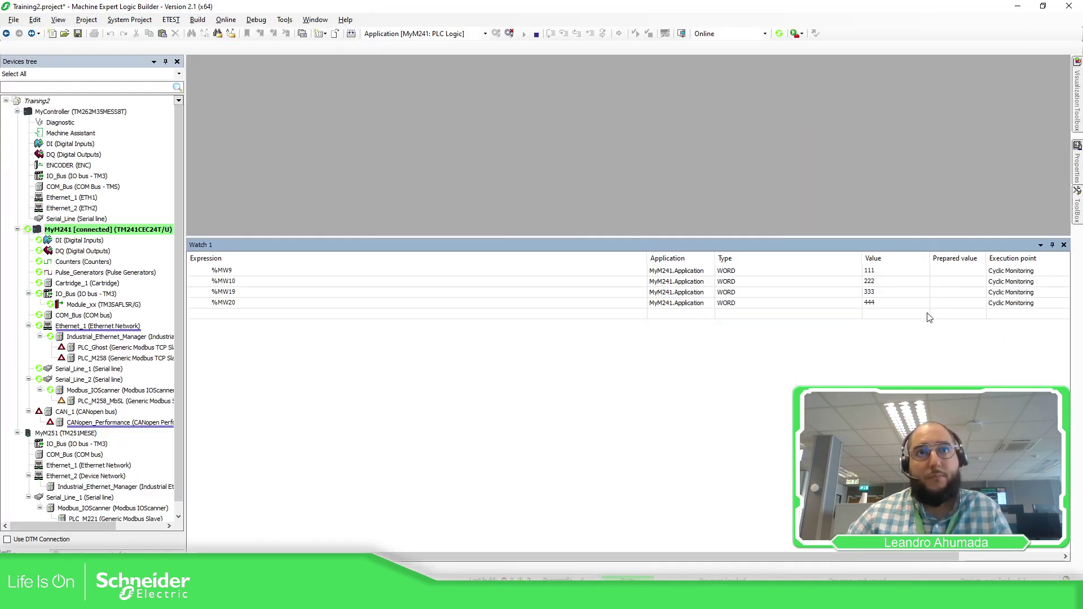
# Check %MW19 and %MW20 in Watch 1, then reset sysMbMTcpNodeDisableWrites[0] to FALSE
pyautogui.click(904, 302)
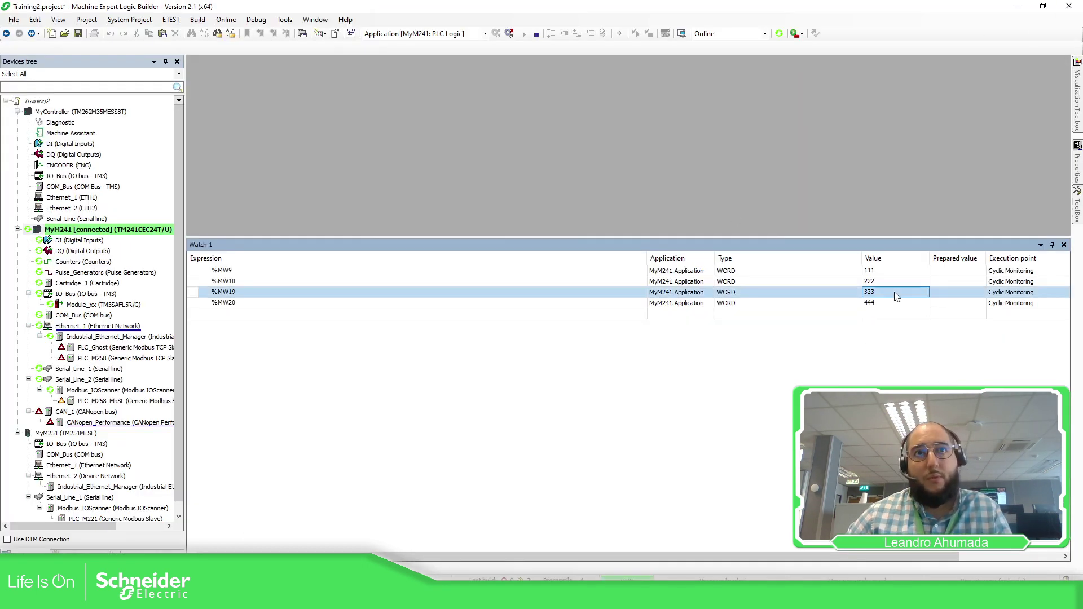
pyautogui.click(894, 293)
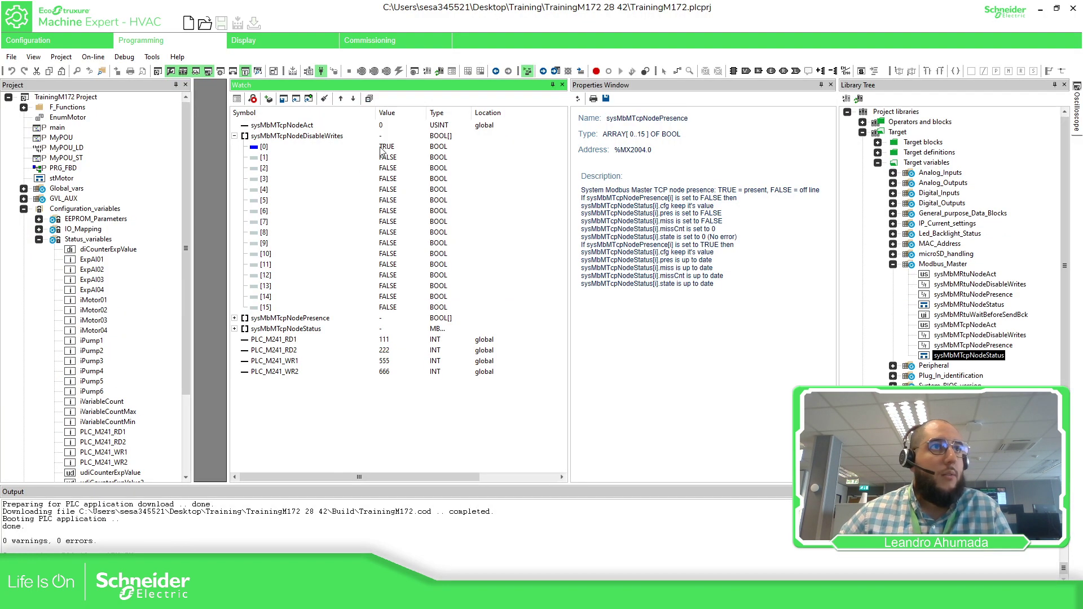
pyautogui.click(382, 149)
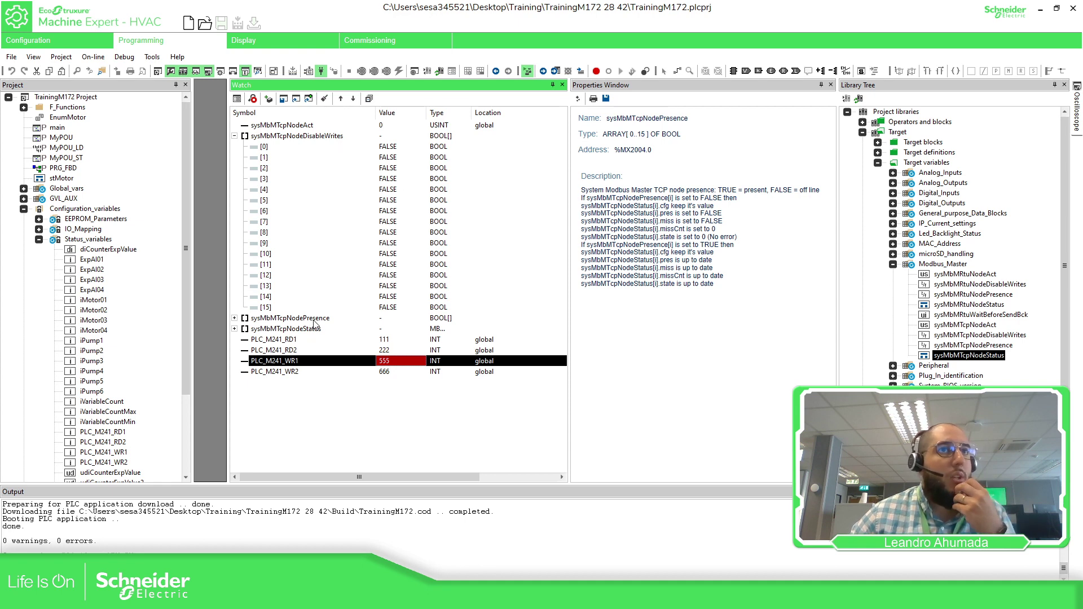
# Switch the HVAC project to its Configuration view
pyautogui.click(84, 42)
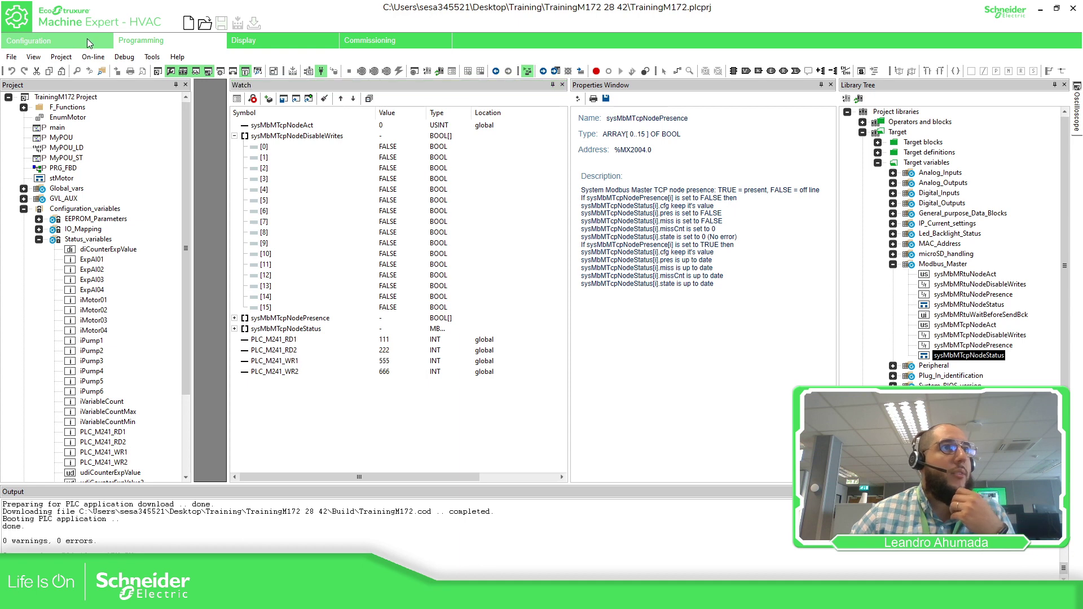